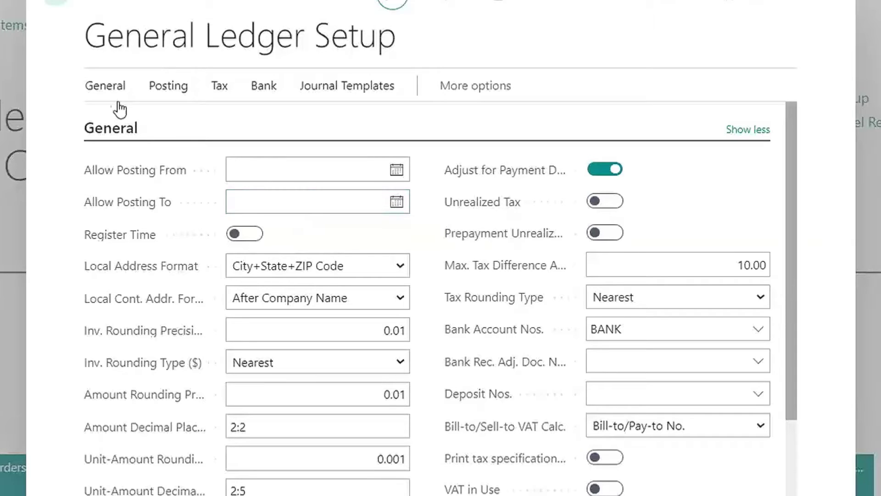
{"action": "left_click", "coordinate": [115, 87]}
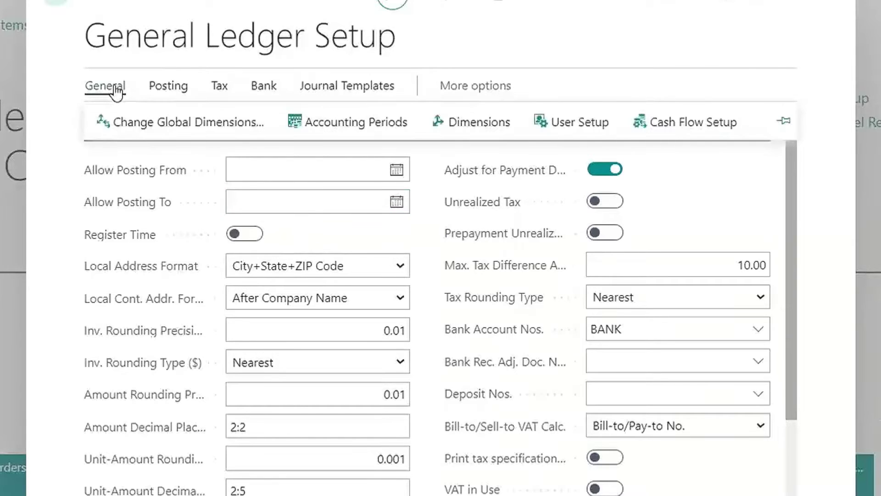
{"action": "left_click", "coordinate": [580, 123]}
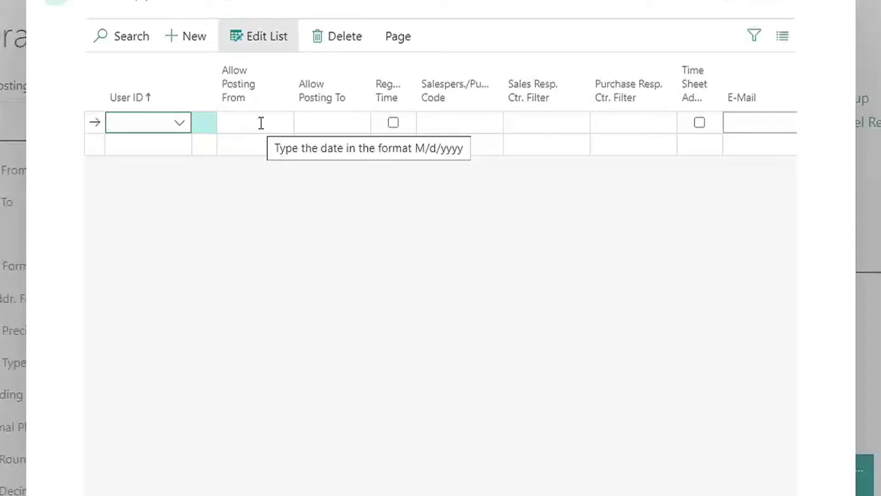
{"action": "left_click", "coordinate": [68, 3]}
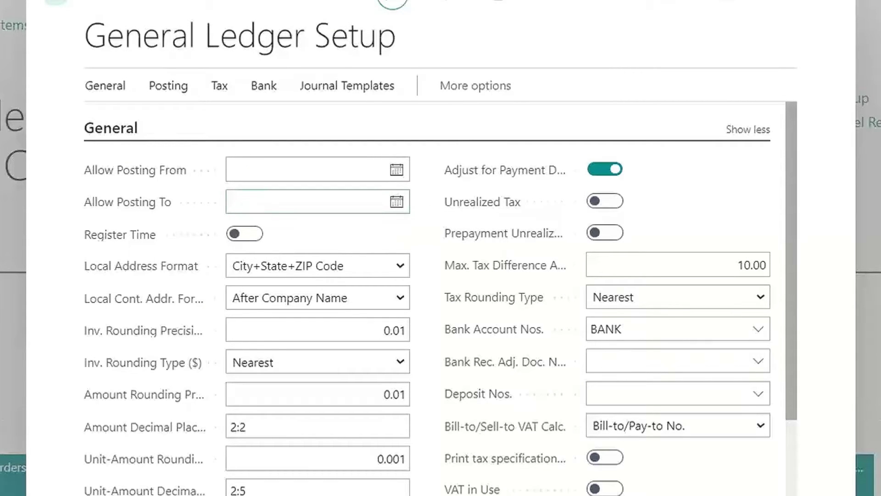
{"action": "scroll", "coordinate": [70, 425], "scroll_direction": "down", "scroll_amount": 3}
{"action": "mouse_move", "coordinate": [113, 402]}
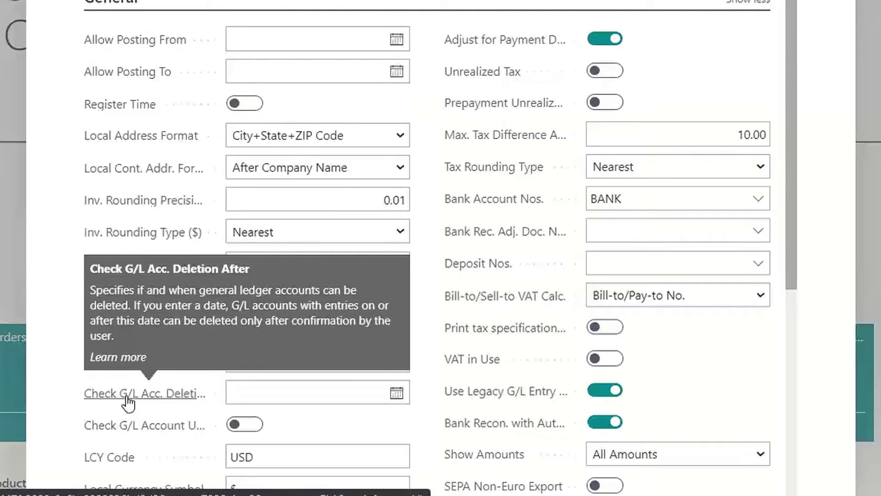
{"action": "left_click", "coordinate": [243, 390]}
{"action": "mouse_move", "coordinate": [133, 427]}
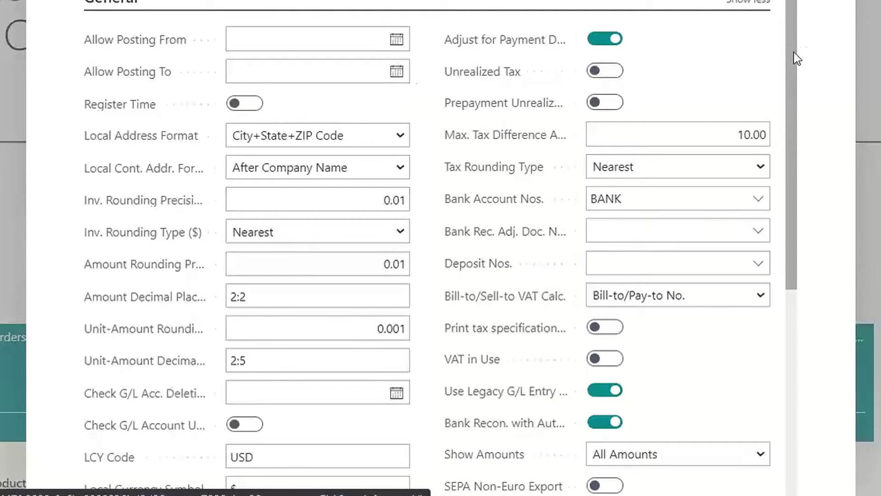
{"action": "left_click_drag", "start_coordinate": [795, 59], "coordinate": [796, 68]}
{"action": "scroll", "coordinate": [796, 69], "scroll_direction": "down", "scroll_amount": 2}
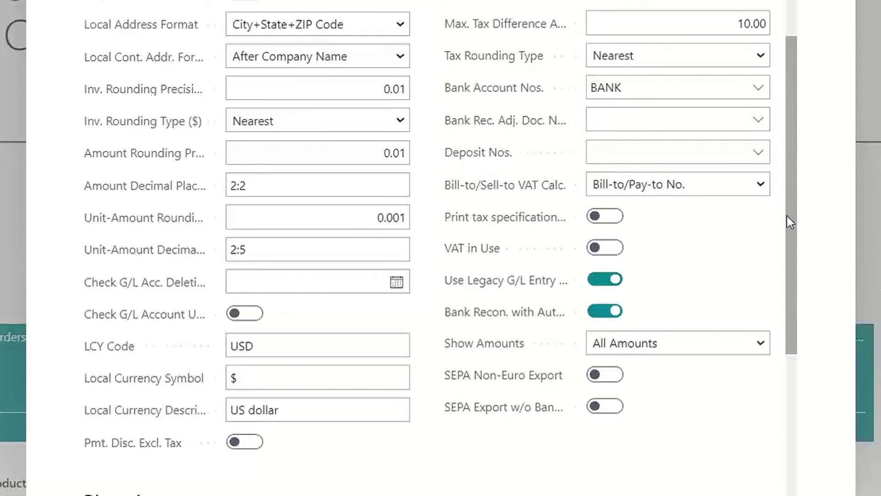
{"action": "mouse_move", "coordinate": [463, 319]}
{"action": "left_click", "coordinate": [745, 345]}
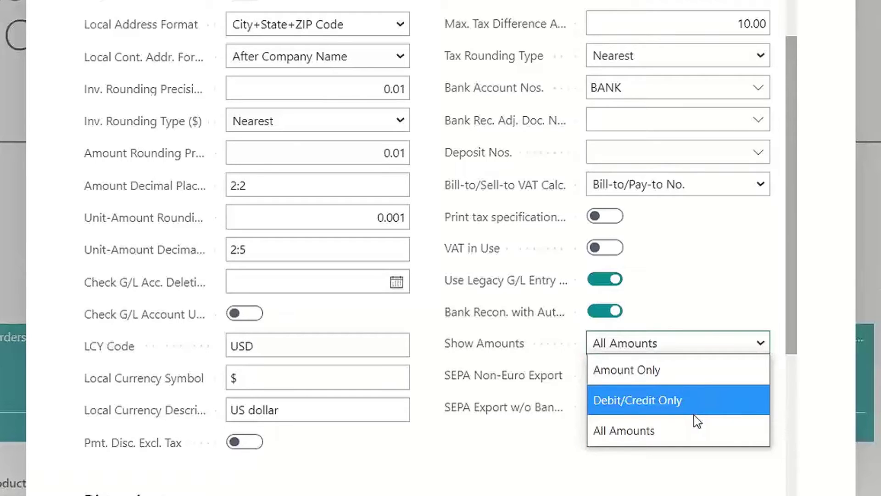
{"action": "left_click", "coordinate": [454, 444]}
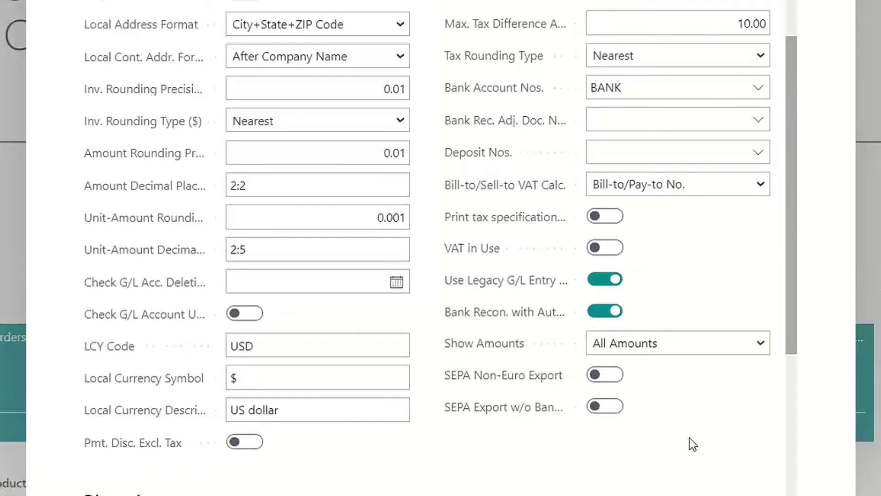
{"action": "left_click_drag", "start_coordinate": [791, 228], "coordinate": [786, 393]}
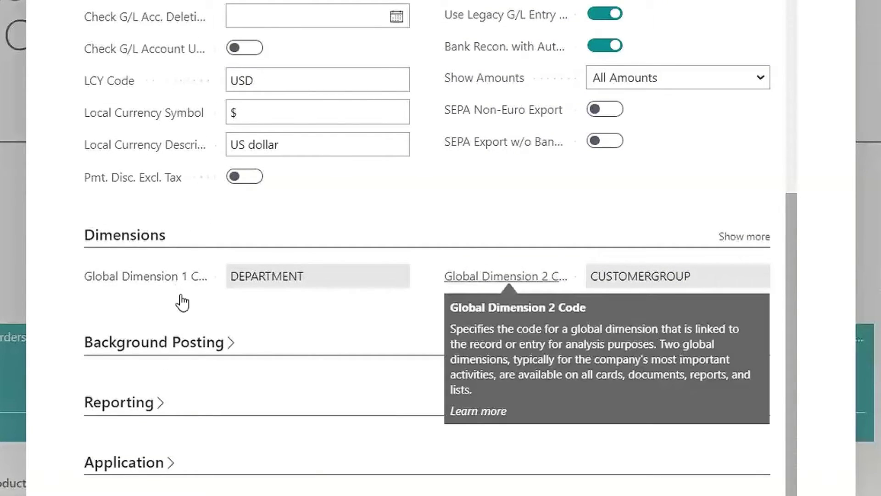
{"action": "left_click", "coordinate": [765, 239]}
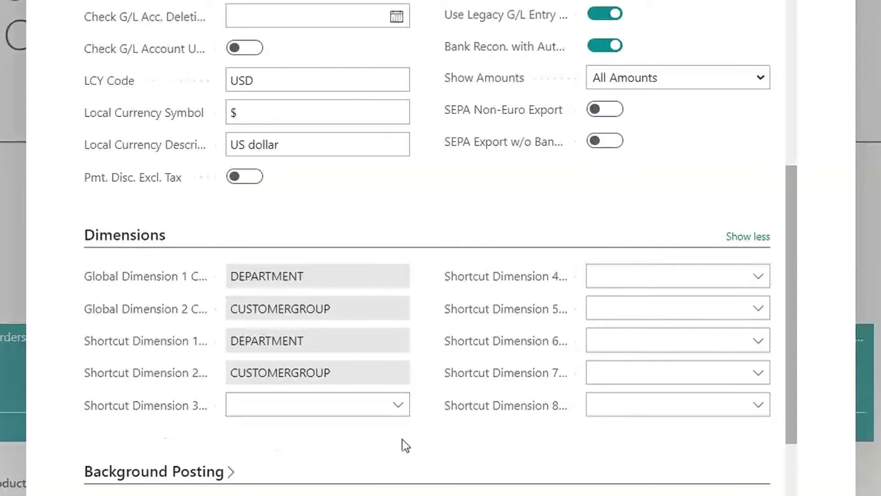
{"action": "left_click", "coordinate": [740, 239]}
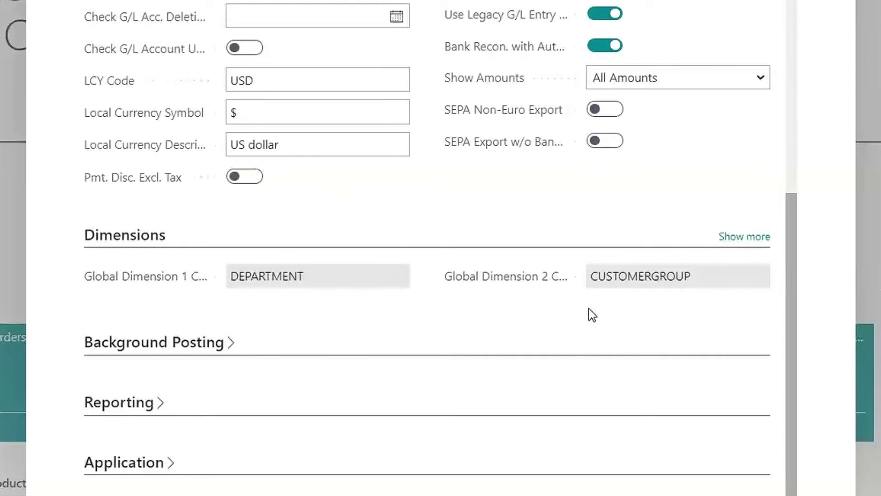
{"action": "left_click_drag", "start_coordinate": [790, 236], "coordinate": [809, 122]}
{"action": "scroll", "coordinate": [145, 138], "scroll_direction": "up", "scroll_amount": 2}
{"action": "left_click", "coordinate": [118, 122]}
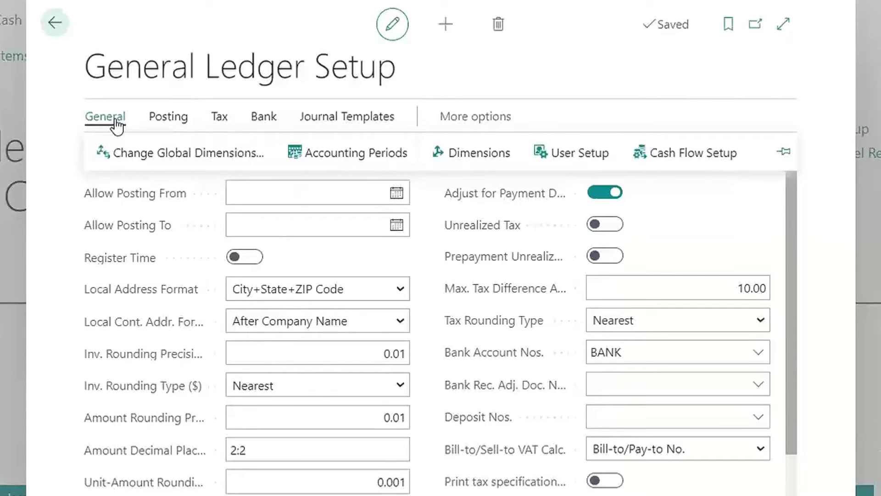
{"action": "left_click", "coordinate": [484, 154]}
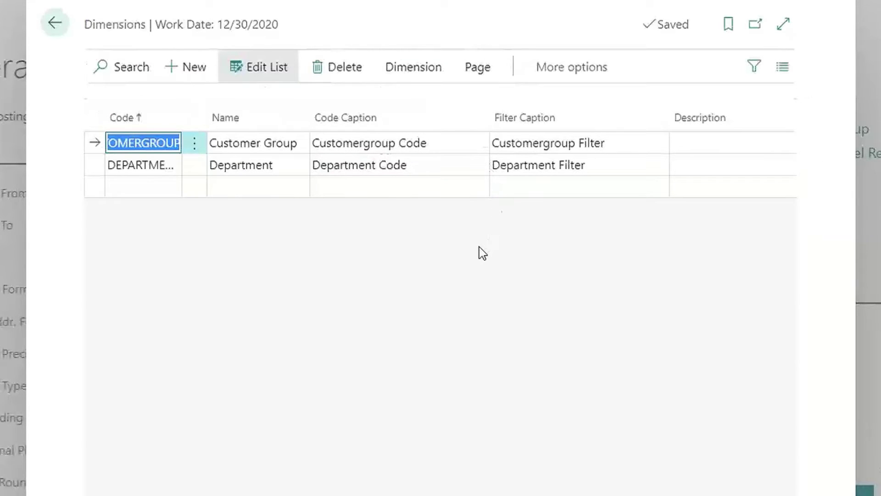
{"action": "left_click", "coordinate": [129, 169]}
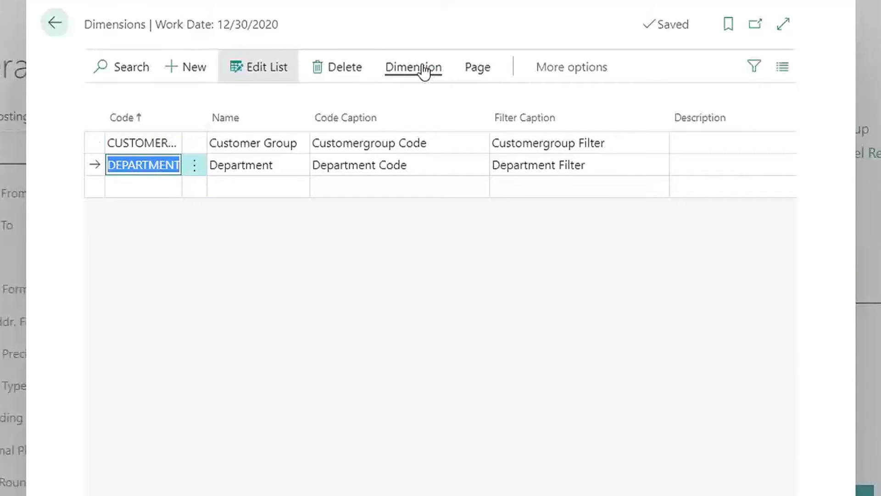
{"action": "left_click", "coordinate": [423, 68]}
{"action": "left_click", "coordinate": [117, 104]}
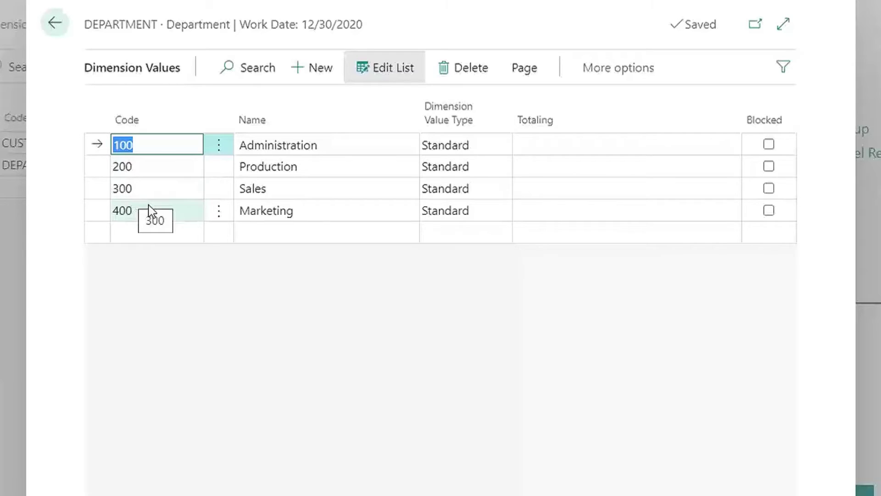
{"action": "left_click", "coordinate": [54, 22]}
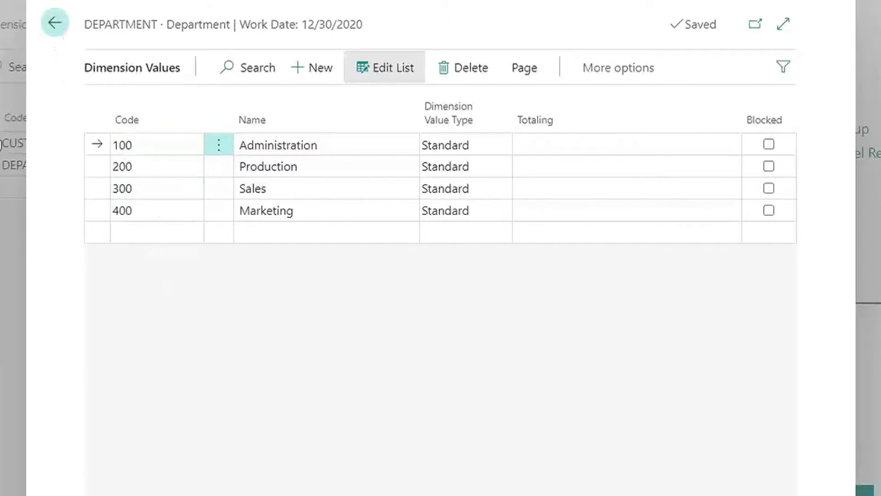
{"action": "left_click", "coordinate": [137, 145]}
{"action": "left_click", "coordinate": [406, 76]}
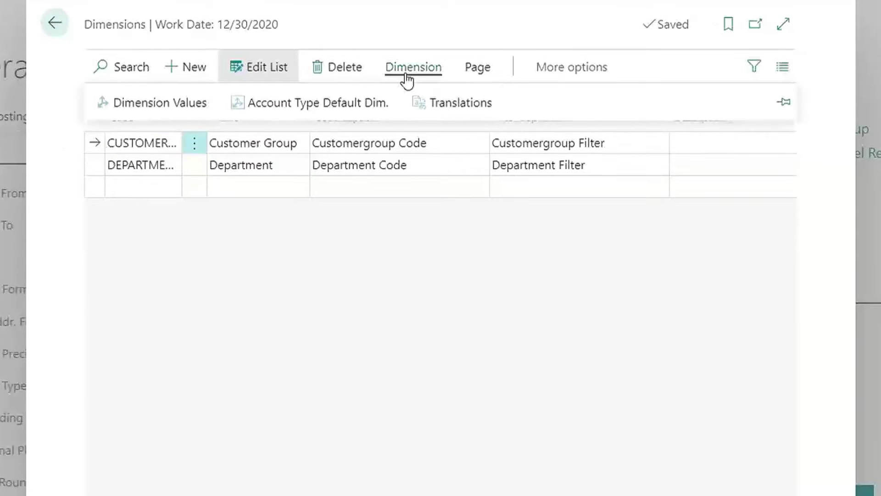
{"action": "left_click", "coordinate": [172, 101]}
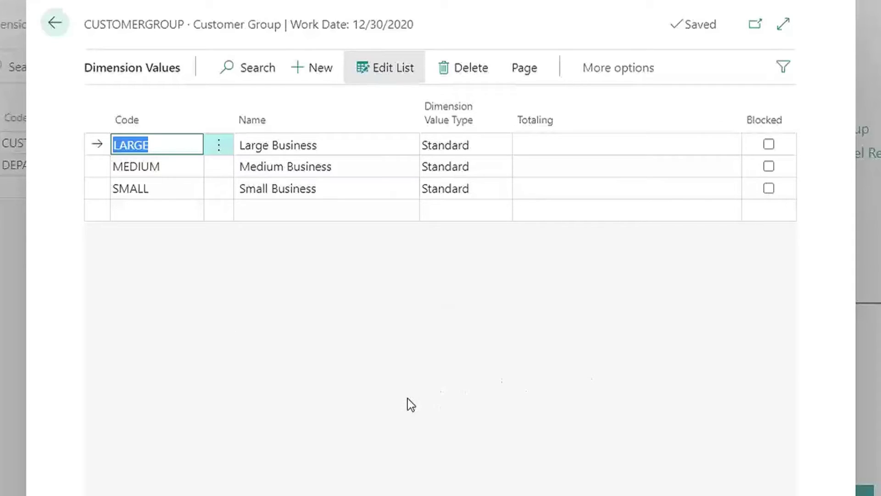
{"action": "left_click", "coordinate": [47, 32]}
{"action": "left_click", "coordinate": [48, 25]}
{"action": "left_click", "coordinate": [92, 118]}
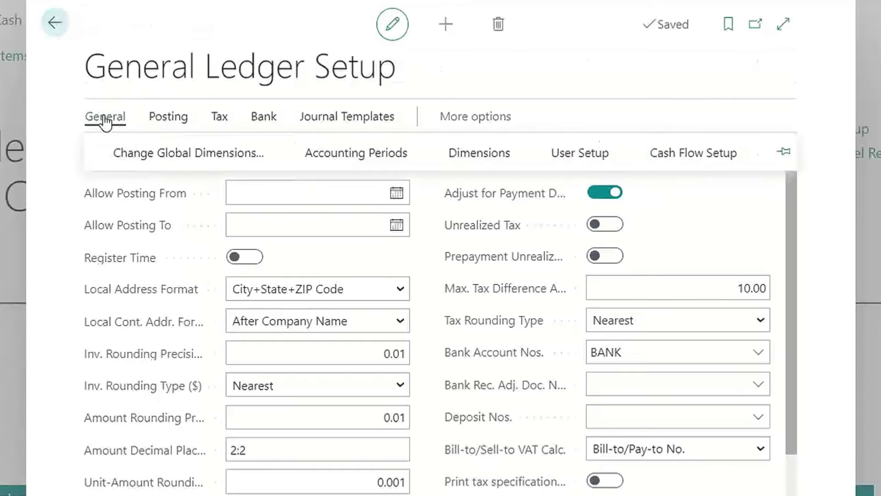
{"action": "left_click", "coordinate": [133, 151]}
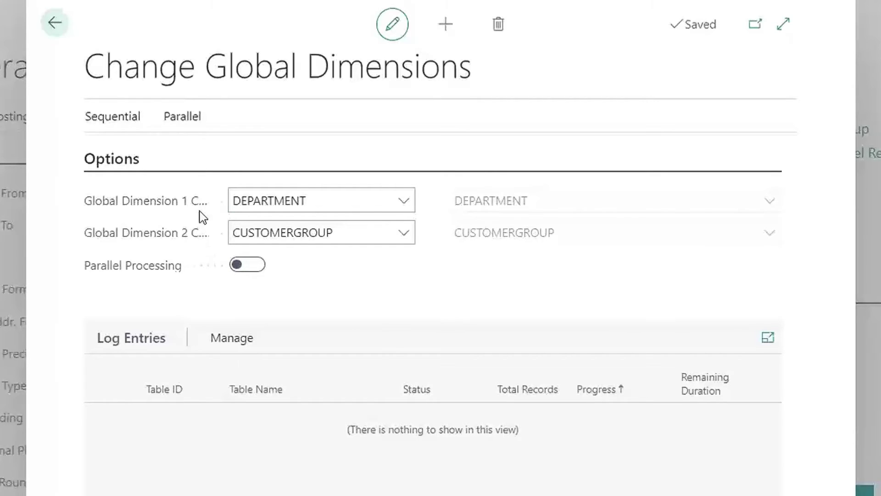
{"action": "left_click", "coordinate": [54, 24]}
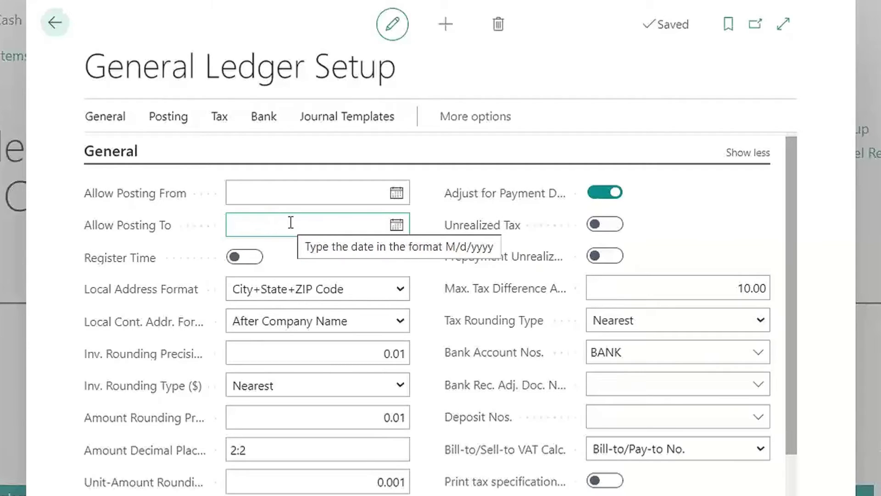
{"action": "left_click", "coordinate": [93, 121]}
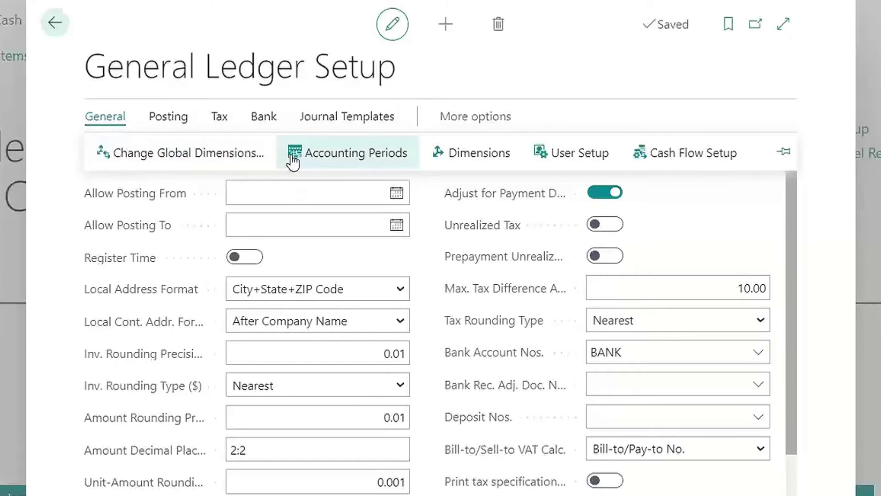
{"action": "left_click", "coordinate": [356, 156]}
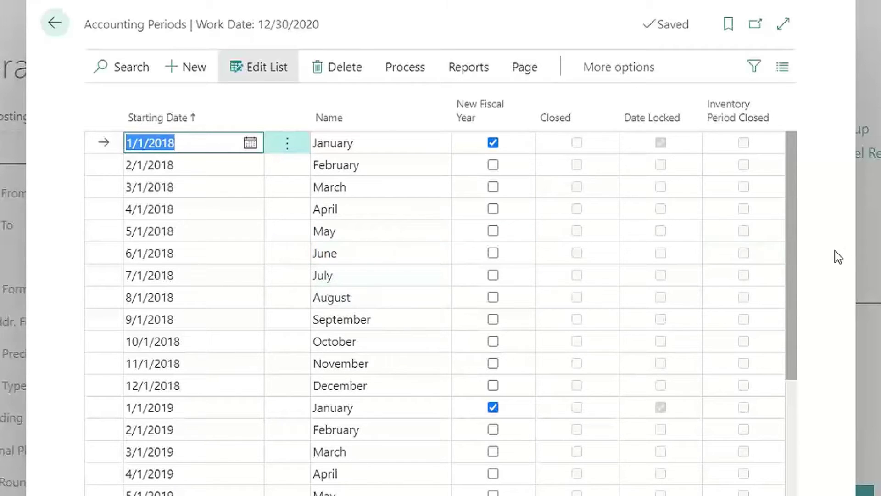
{"action": "scroll", "coordinate": [801, 321], "scroll_direction": "down", "scroll_amount": 3}
{"action": "scroll", "coordinate": [808, 450], "scroll_direction": "down", "scroll_amount": 10}
{"action": "scroll", "coordinate": [791, 295], "scroll_direction": "up", "scroll_amount": 12}
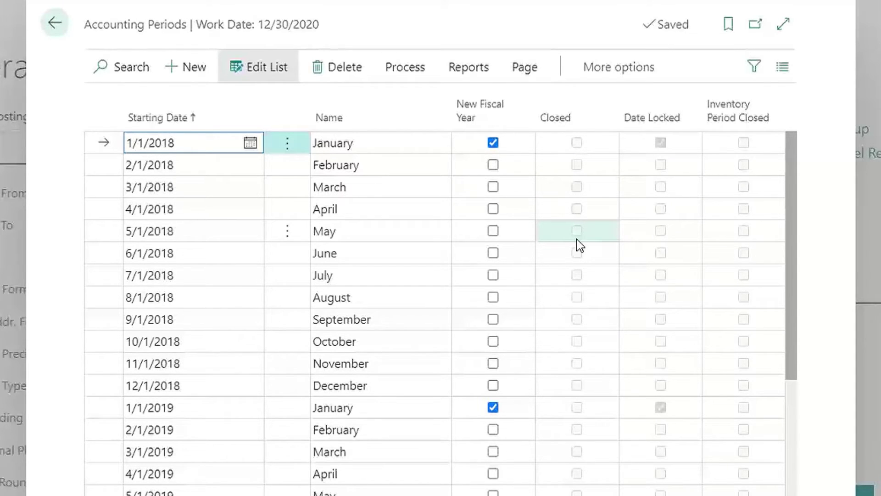
{"action": "left_click", "coordinate": [56, 23]}
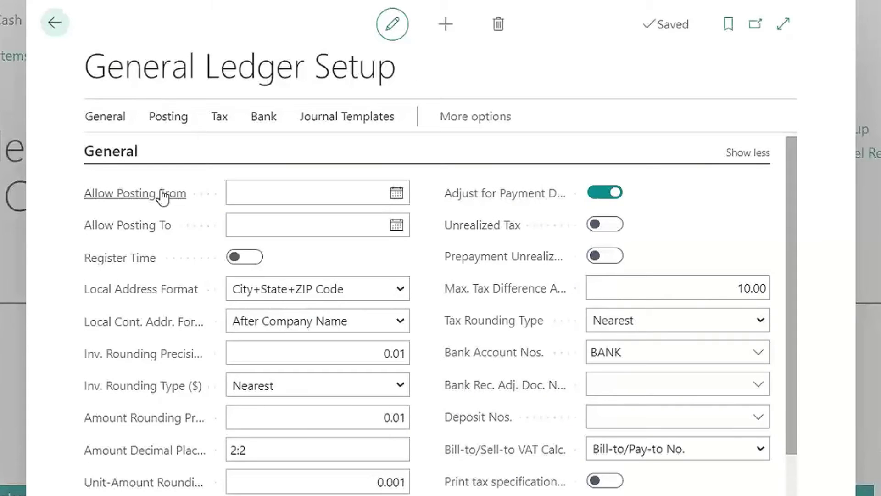
Check the earliest allowed posting date, then open General Journal Templates from the Journal Templates actions.
{"action": "left_click", "coordinate": [161, 193]}
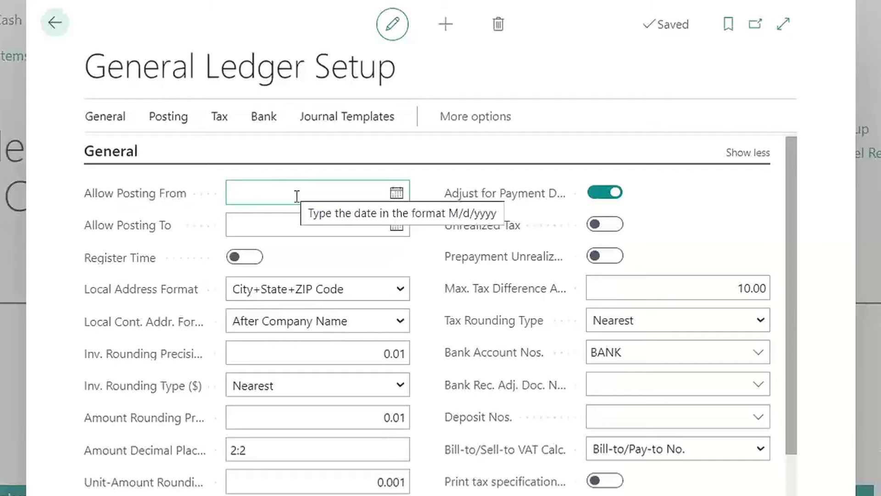
{"action": "left_click", "coordinate": [103, 118]}
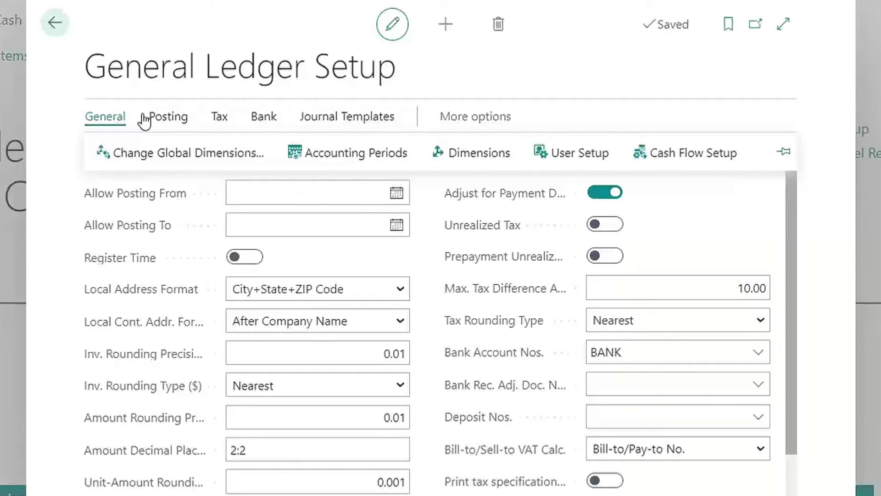
{"action": "left_click", "coordinate": [168, 118]}
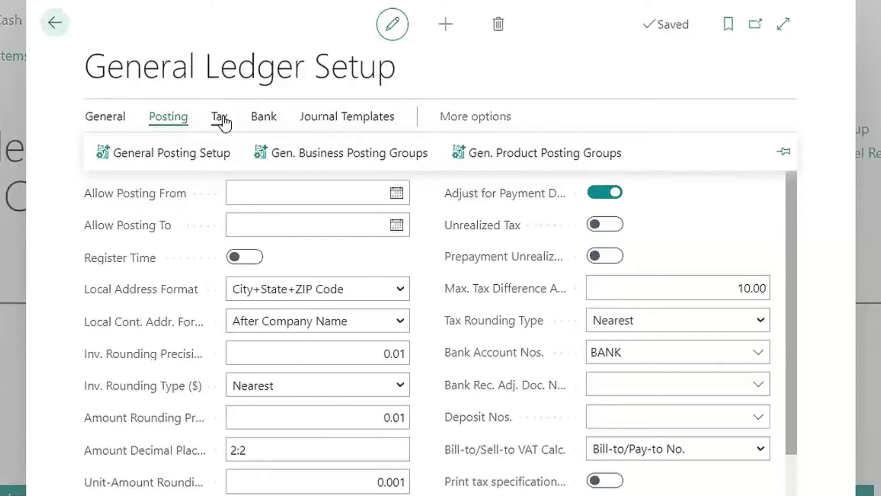
{"action": "left_click", "coordinate": [336, 121]}
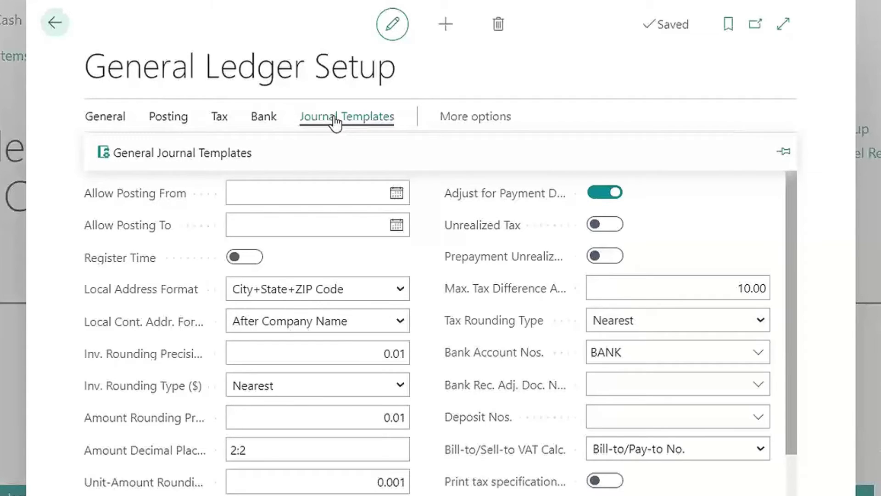
{"action": "left_click", "coordinate": [197, 156]}
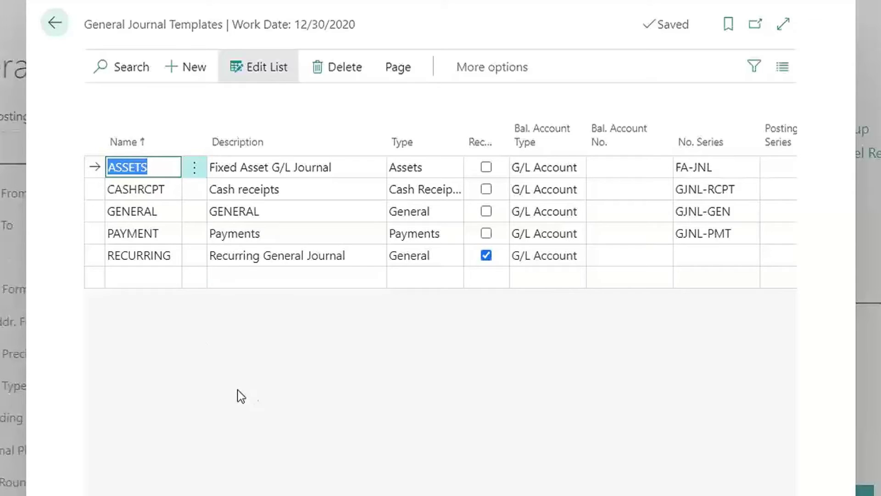
Review the GENERAL template's columns, then close General Journal Templates and General Ledger Setup.
{"action": "left_click", "coordinate": [159, 211]}
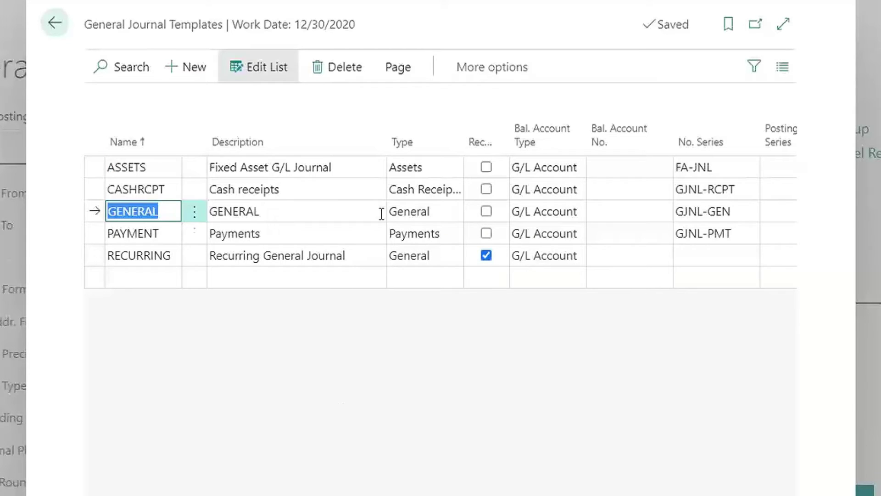
{"action": "scroll", "coordinate": [380, 212], "scroll_direction": "right", "scroll_amount": 5}
{"action": "scroll", "coordinate": [504, 199], "scroll_direction": "right", "scroll_amount": 3}
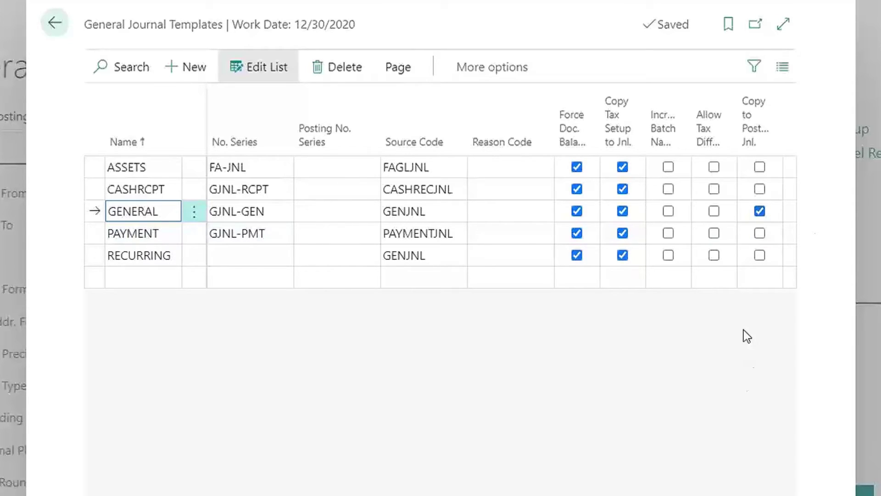
{"action": "mouse_move", "coordinate": [659, 134]}
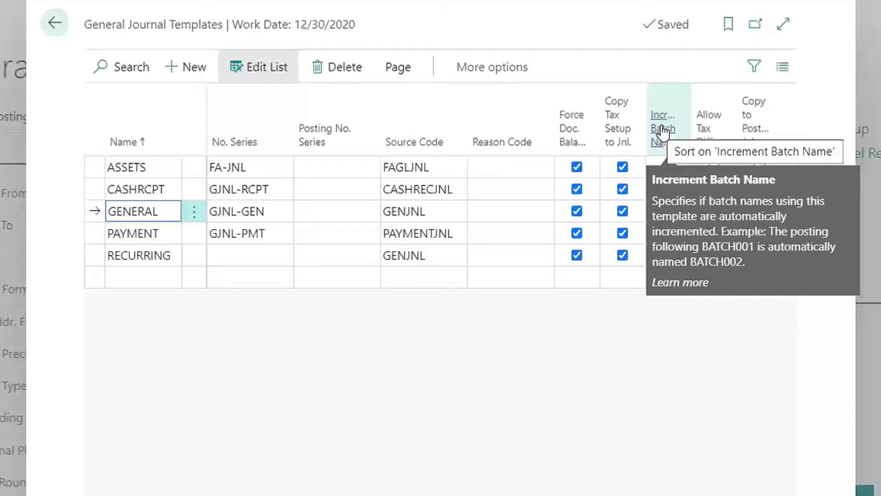
{"action": "left_click", "coordinate": [49, 27]}
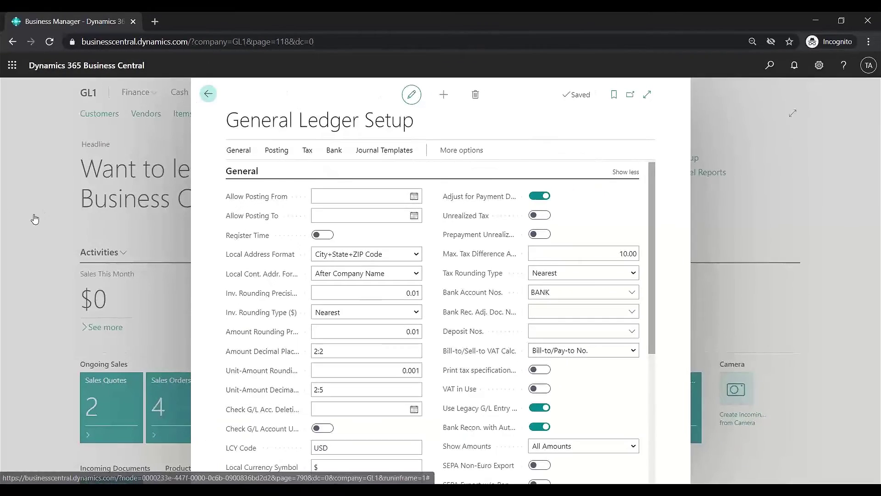
{"action": "left_click", "coordinate": [55, 23]}
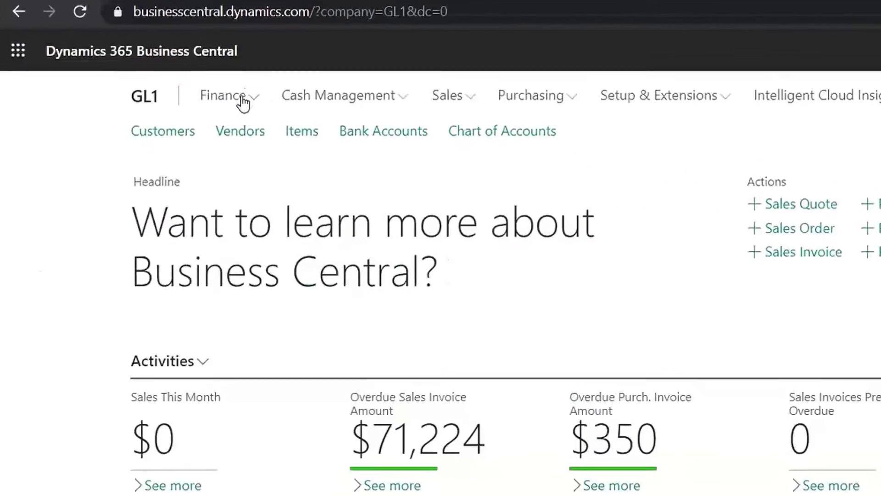
Open the Chart of Accounts page from the Finance navigation menu.
{"action": "left_click", "coordinate": [143, 93]}
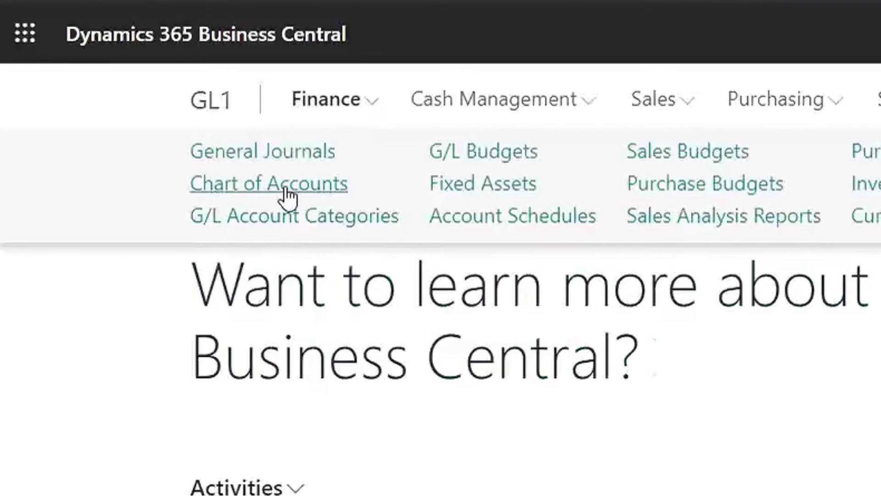
{"action": "left_click", "coordinate": [285, 188]}
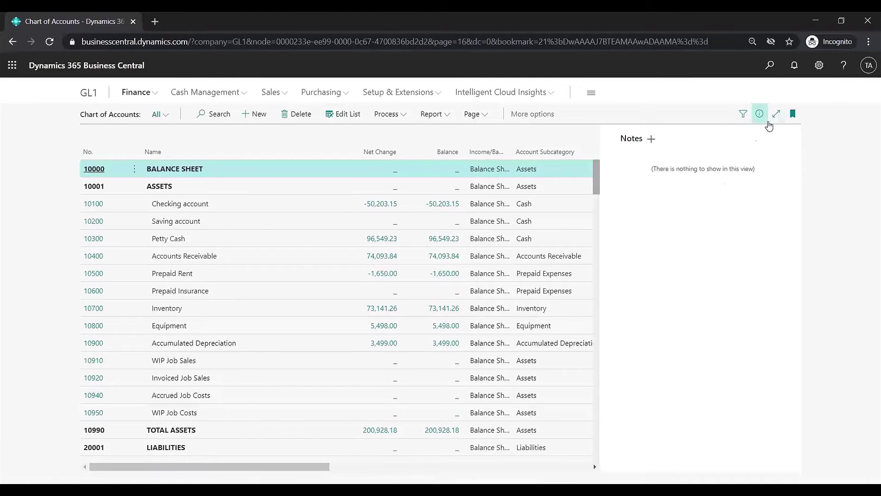
Hide the Notes pane and browse the BALANCE SHEET, Checking, LIABILITIES and TOTAL ASSETS rows.
{"action": "left_click", "coordinate": [759, 115]}
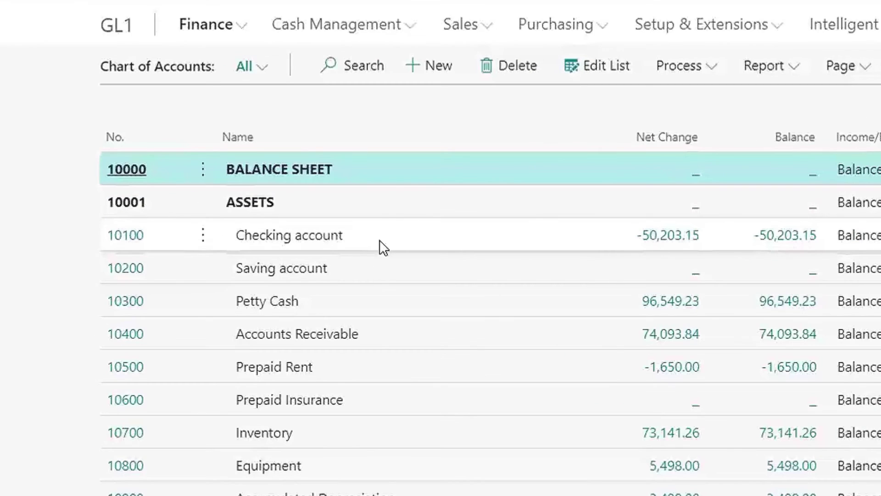
{"action": "left_click", "coordinate": [354, 244]}
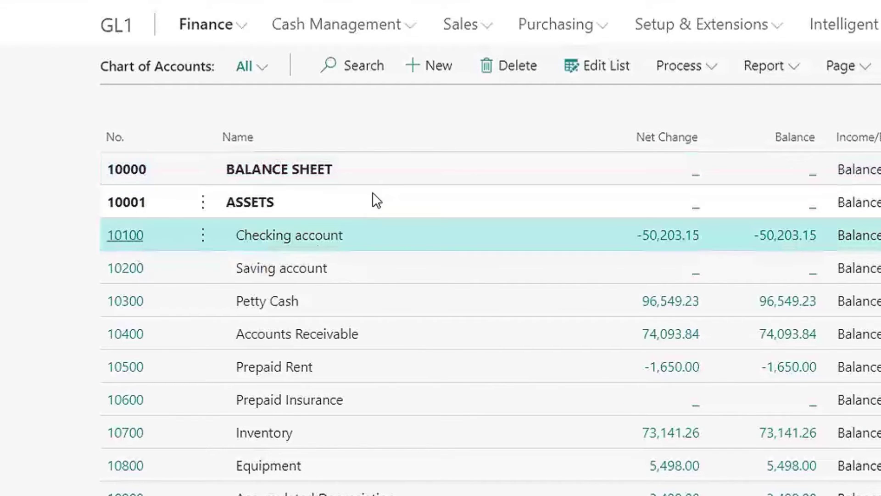
{"action": "left_click", "coordinate": [413, 181]}
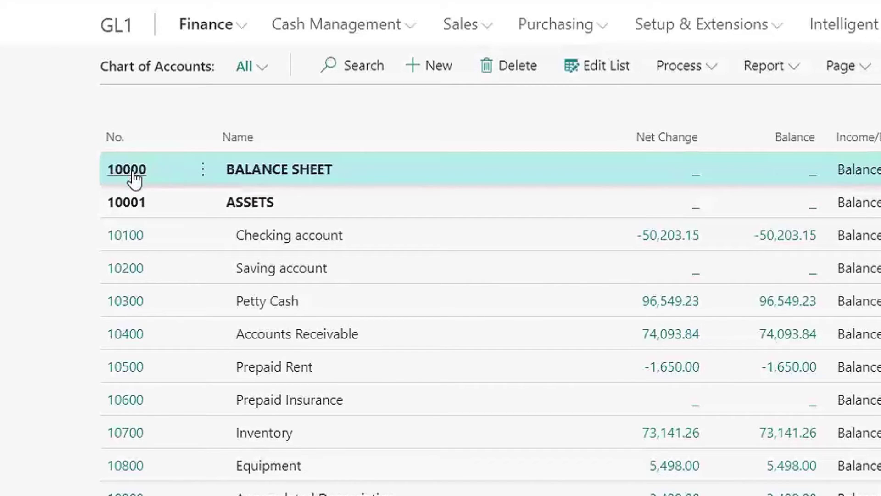
{"action": "left_click", "coordinate": [165, 242]}
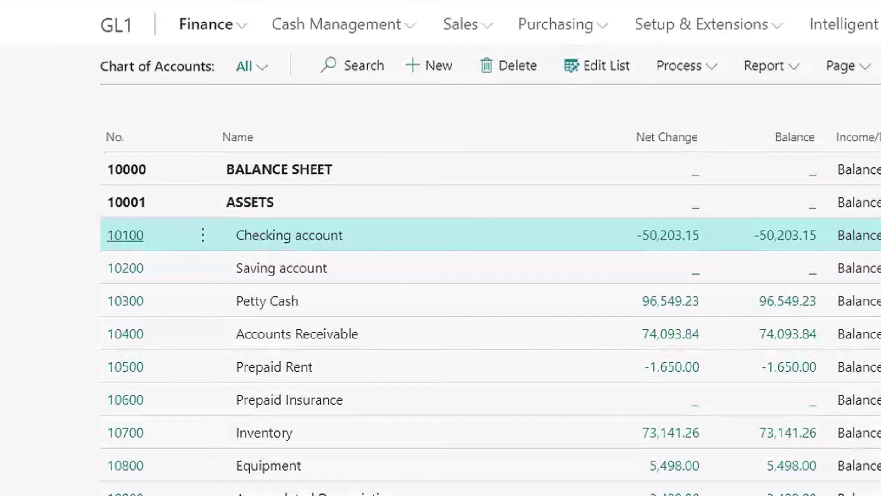
{"action": "scroll", "coordinate": [129, 488], "scroll_direction": "down", "scroll_amount": 5}
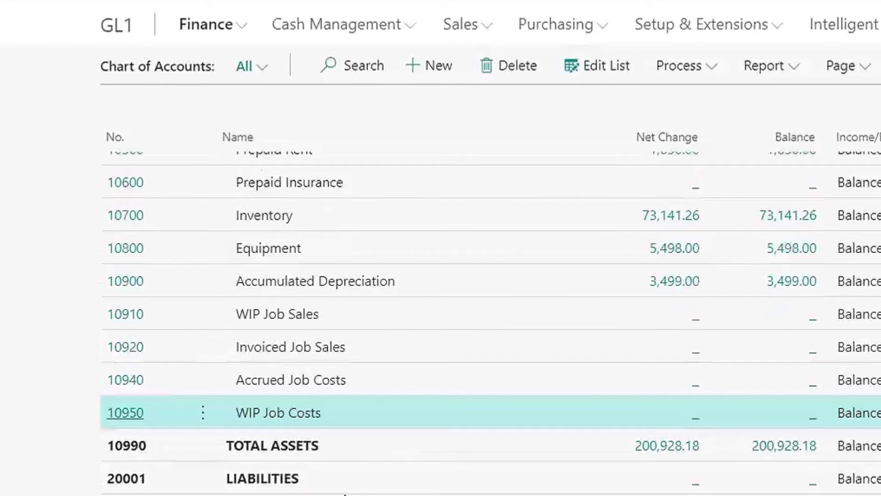
{"action": "left_click", "coordinate": [389, 484]}
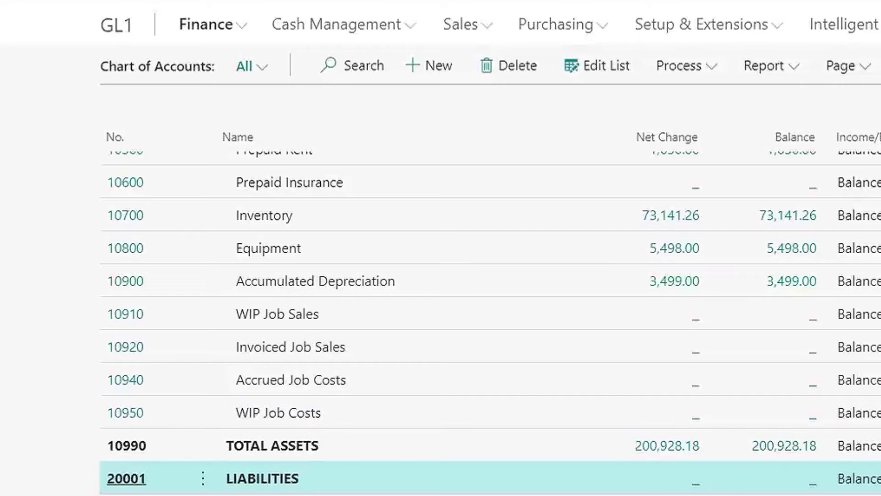
{"action": "scroll", "coordinate": [321, 248], "scroll_direction": "down", "scroll_amount": 5}
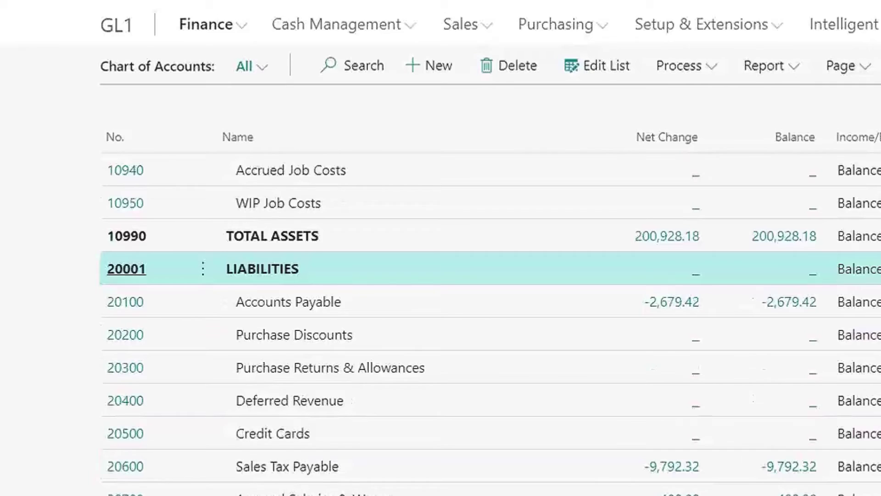
{"action": "left_click", "coordinate": [321, 289]}
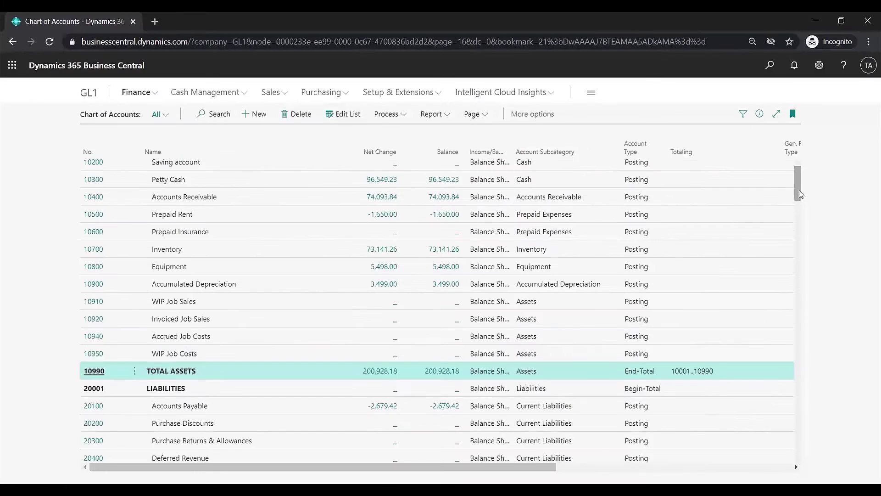
{"action": "scroll", "coordinate": [800, 190], "scroll_direction": "up", "scroll_amount": 2}
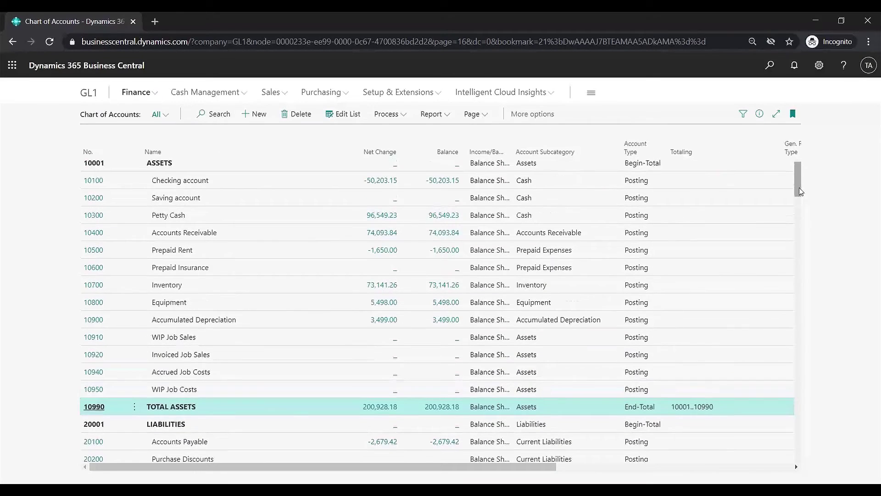
Scroll to the Rent, Advertising and Fees Expense accounts, then bring up the Finance menu.
{"action": "scroll", "coordinate": [799, 191], "scroll_direction": "up", "scroll_amount": 1}
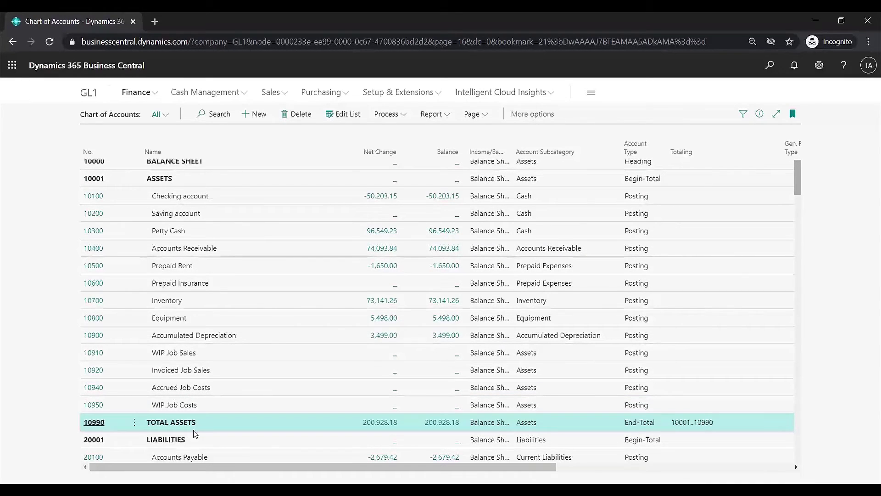
{"action": "left_click_drag", "start_coordinate": [796, 181], "coordinate": [782, 265]}
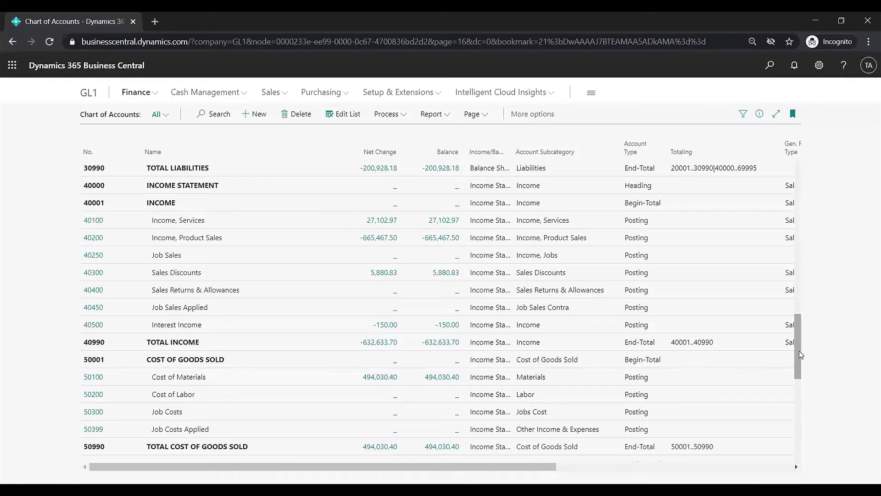
{"action": "left_click_drag", "start_coordinate": [799, 352], "coordinate": [794, 406]}
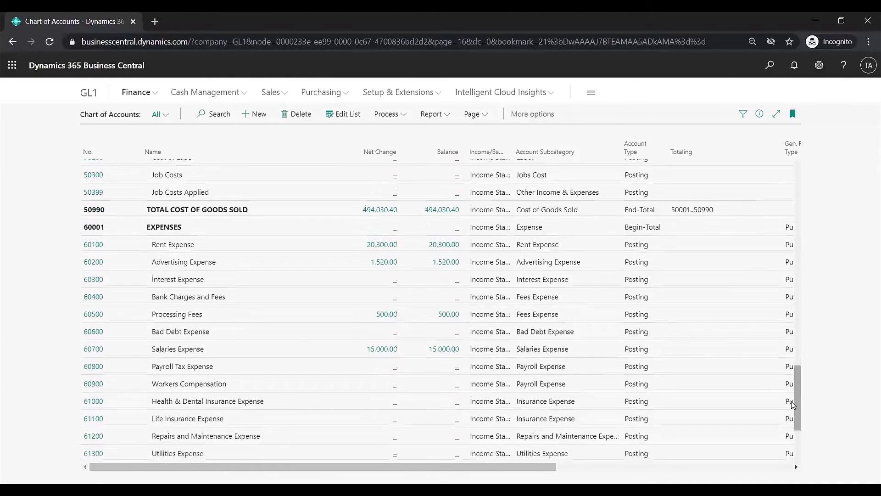
{"action": "left_click", "coordinate": [288, 250]}
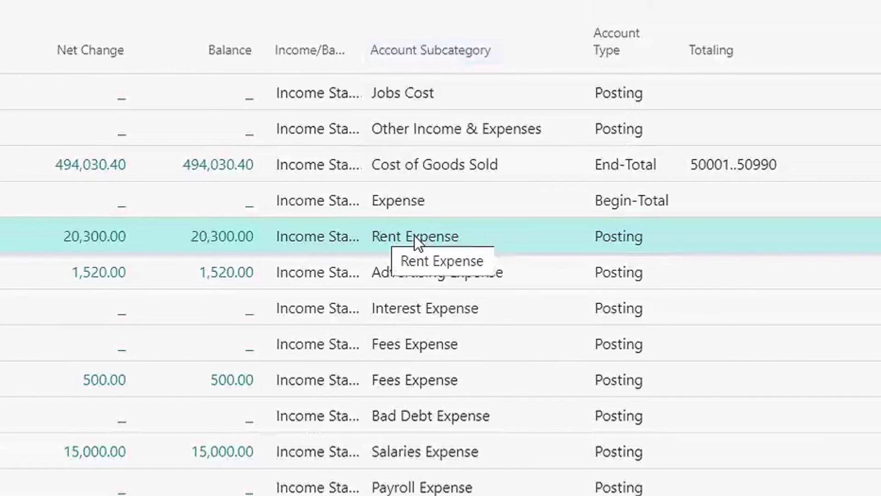
{"action": "left_click", "coordinate": [512, 274]}
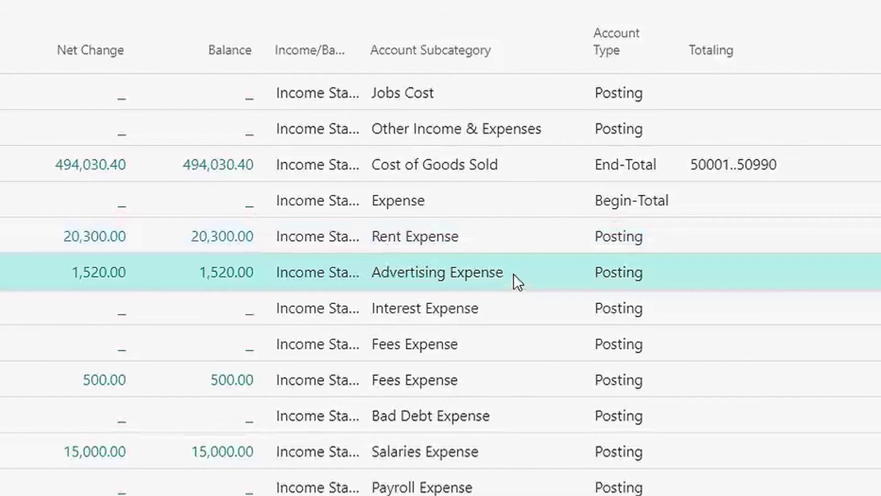
{"action": "left_click", "coordinate": [490, 355]}
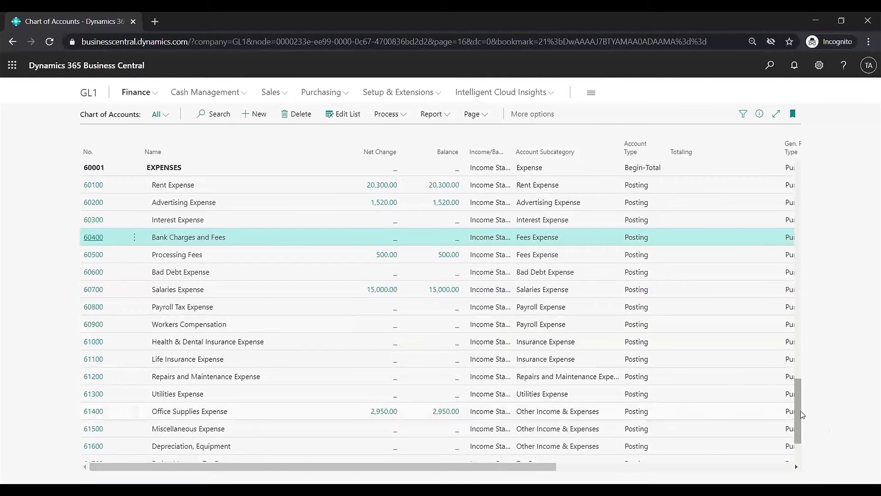
{"action": "left_click_drag", "start_coordinate": [801, 404], "coordinate": [799, 312]}
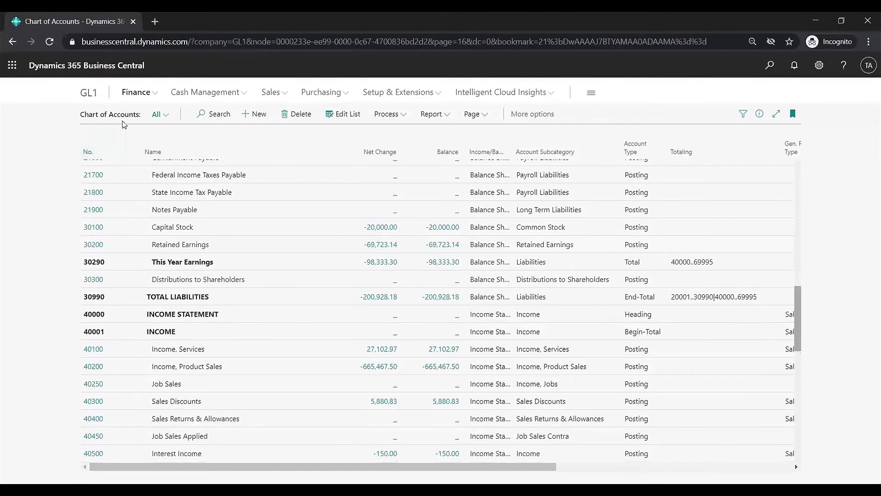
{"action": "left_click", "coordinate": [136, 92]}
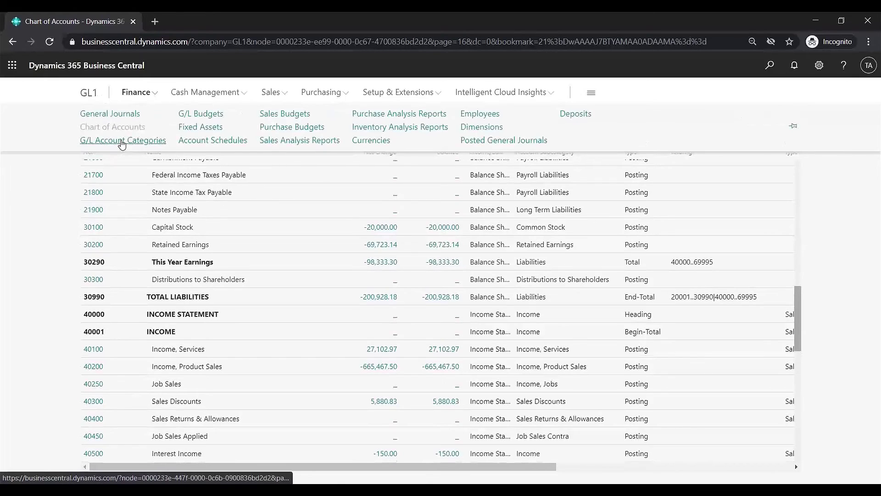
Open G/L Account Categories and review the Rent, Advertising and Interest Expense categories.
{"action": "left_click", "coordinate": [122, 140]}
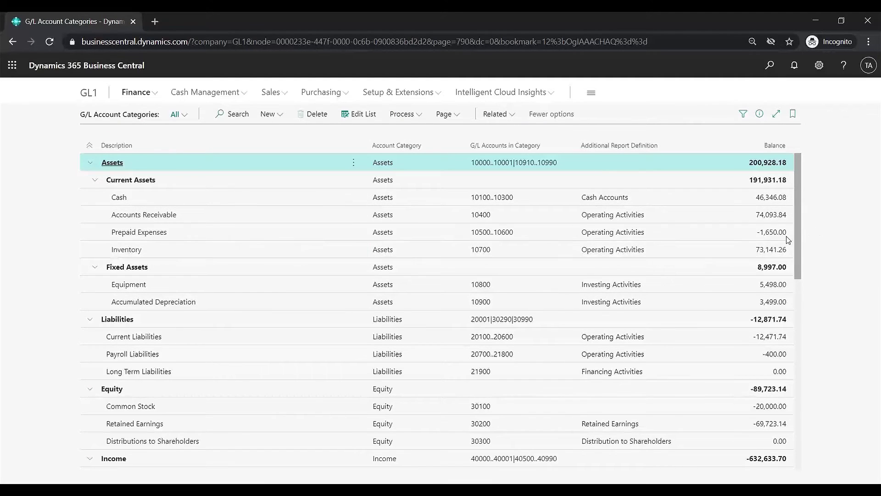
{"action": "left_click_drag", "start_coordinate": [797, 232], "coordinate": [800, 404]}
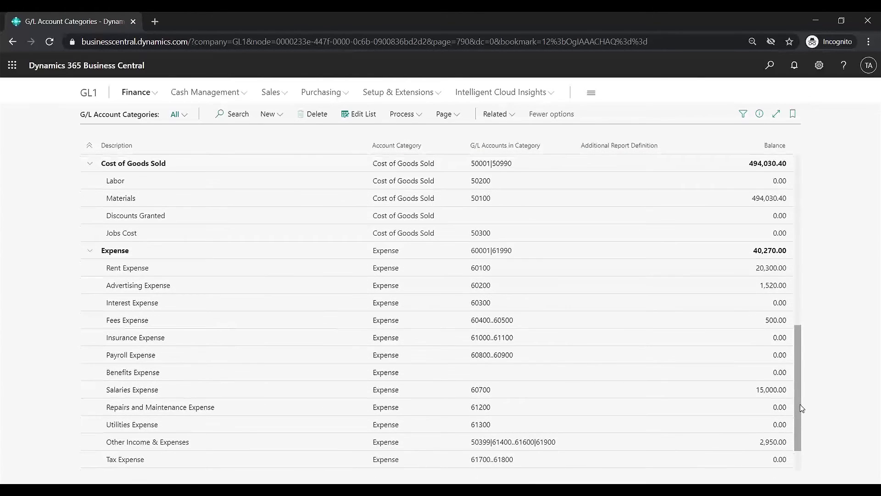
{"action": "left_click", "coordinate": [196, 271]}
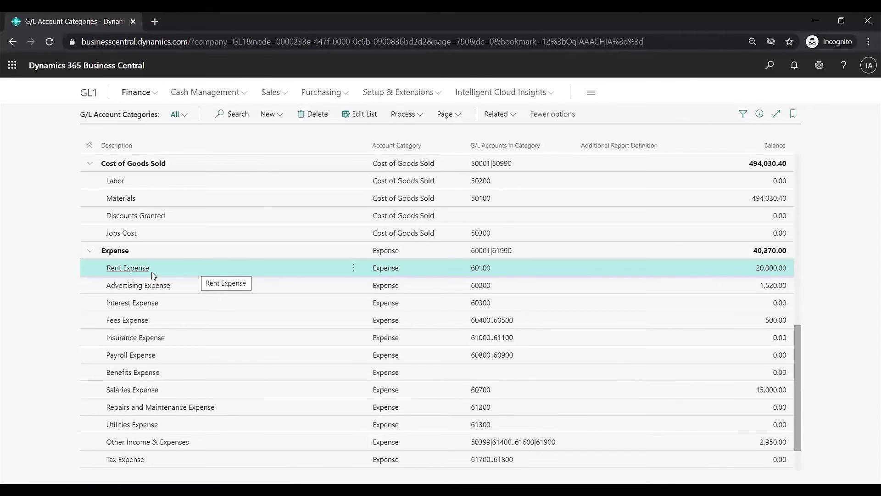
{"action": "left_click", "coordinate": [202, 287]}
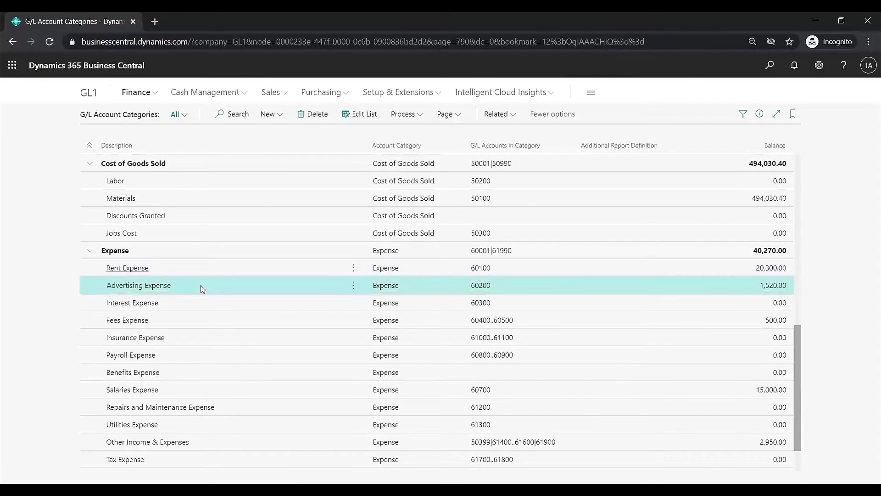
{"action": "left_click", "coordinate": [214, 313]}
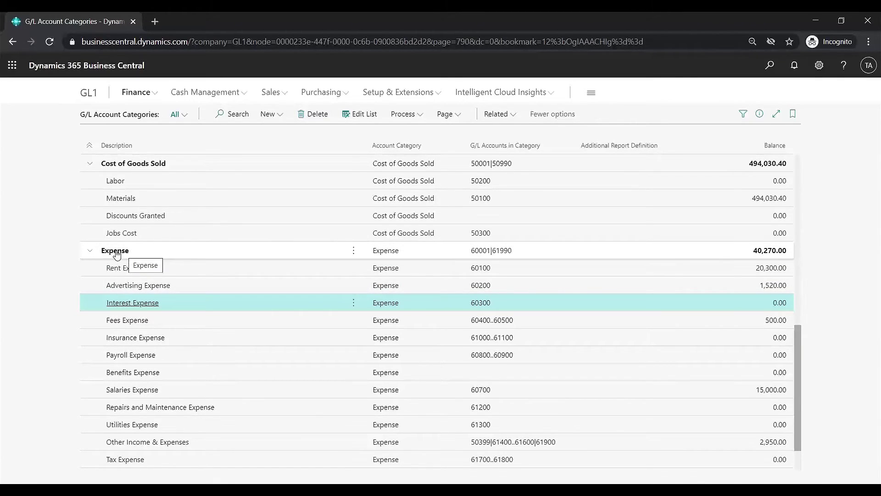
{"action": "mouse_move", "coordinate": [800, 415]}
{"action": "left_mouse_down"}
{"action": "mouse_move", "coordinate": [804, 234]}
{"action": "mouse_move", "coordinate": [807, 409]}
{"action": "left_mouse_up"}
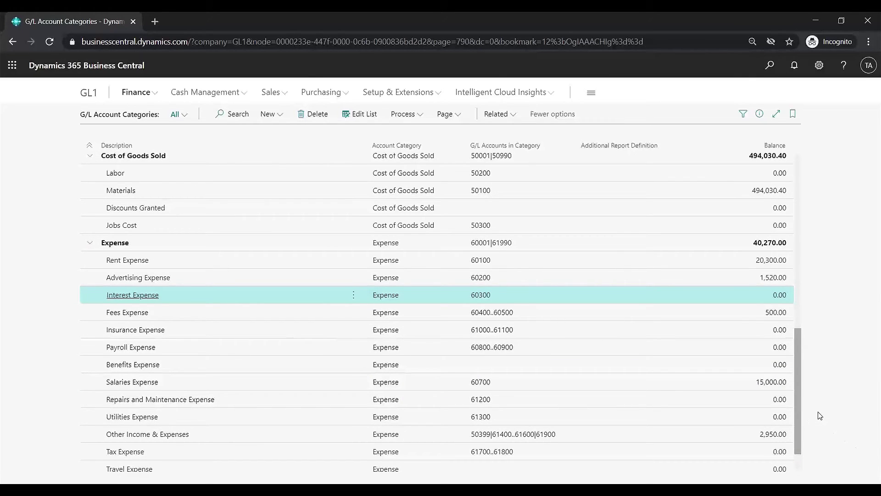
{"action": "scroll", "coordinate": [276, 370], "scroll_direction": "up", "scroll_amount": 1}
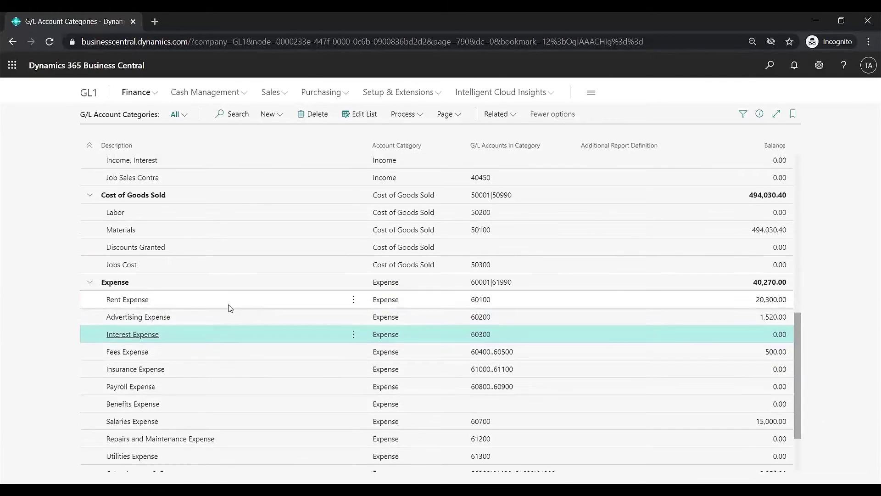
{"action": "left_click", "coordinate": [179, 303]}
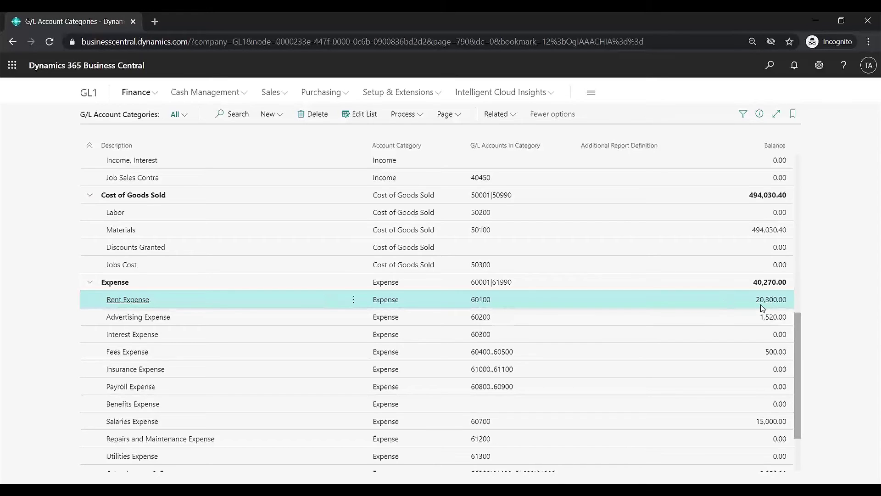
{"action": "left_click", "coordinate": [138, 90]}
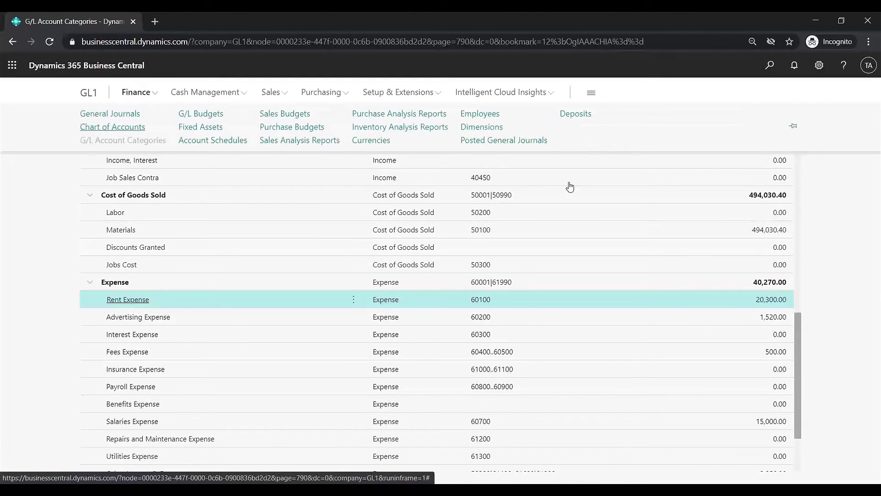
Search the Chart of Accounts for 601, clear the search, and return to G/L Account Categories.
{"action": "left_click", "coordinate": [755, 301]}
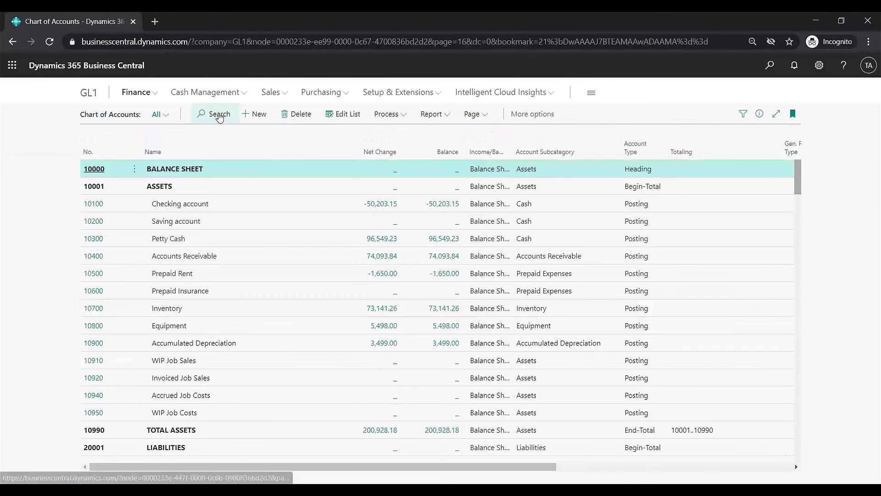
{"action": "left_click", "coordinate": [220, 117]}
{"action": "type", "text": "620"}
{"action": "type", "text": "1"}
{"action": "key", "text": "BackSpace"}
{"action": "key", "text": "BackSpace"}
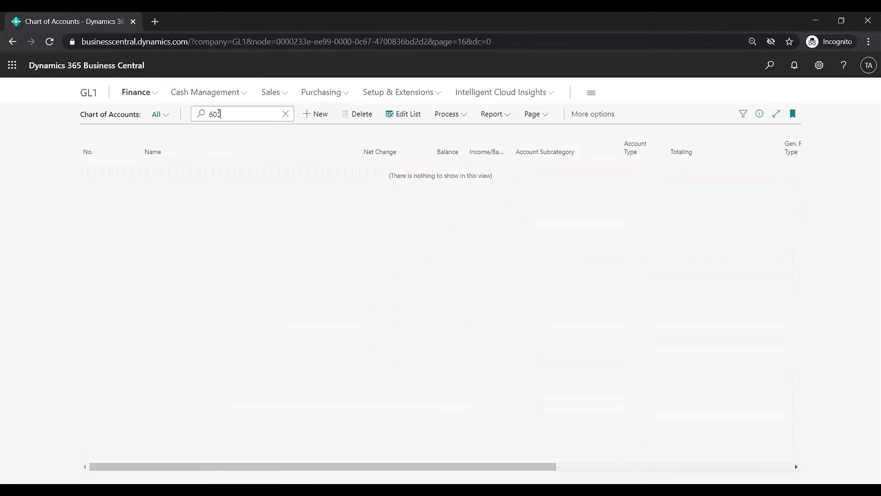
{"action": "type", "text": "1"}
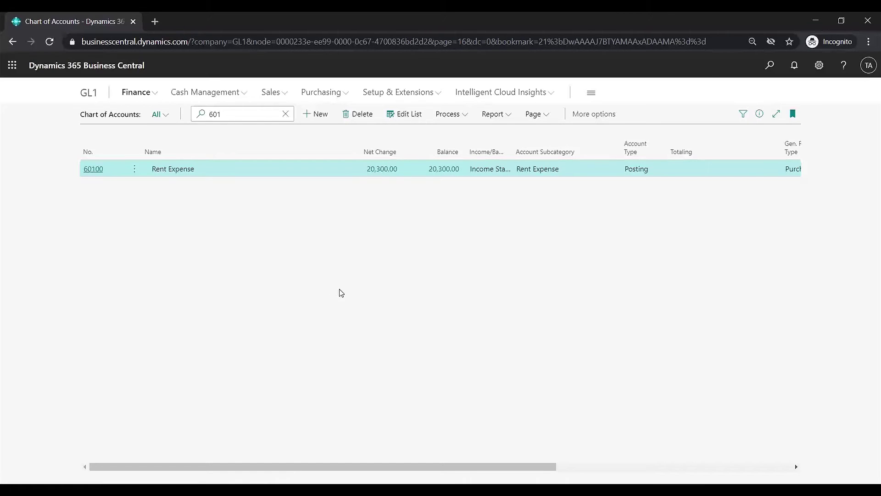
{"action": "left_click", "coordinate": [286, 113]}
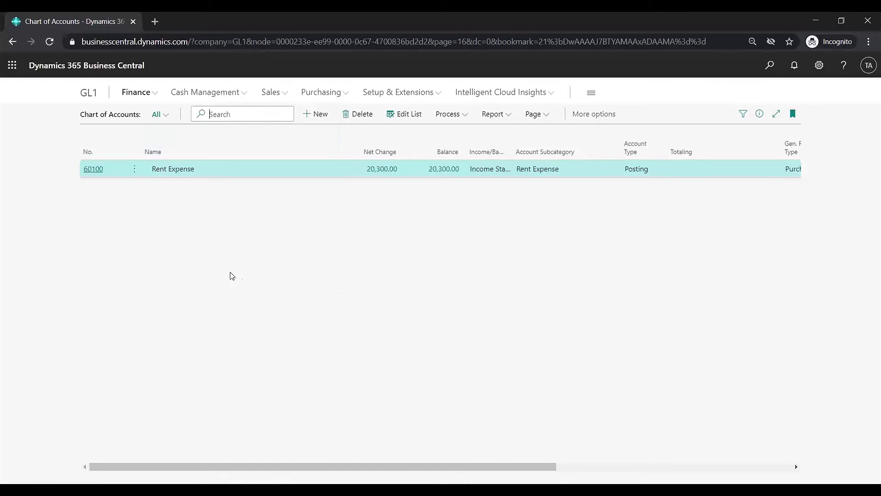
{"action": "left_click", "coordinate": [134, 92]}
{"action": "left_click", "coordinate": [133, 145]}
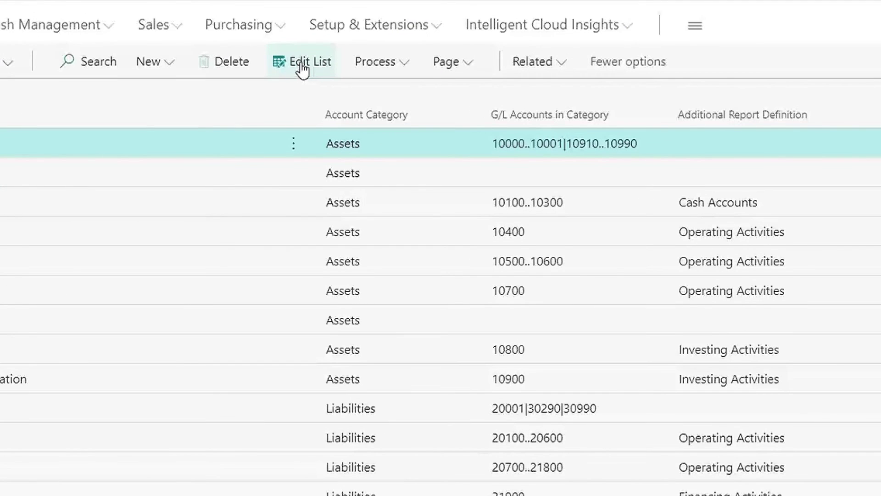
{"action": "left_click", "coordinate": [302, 68]}
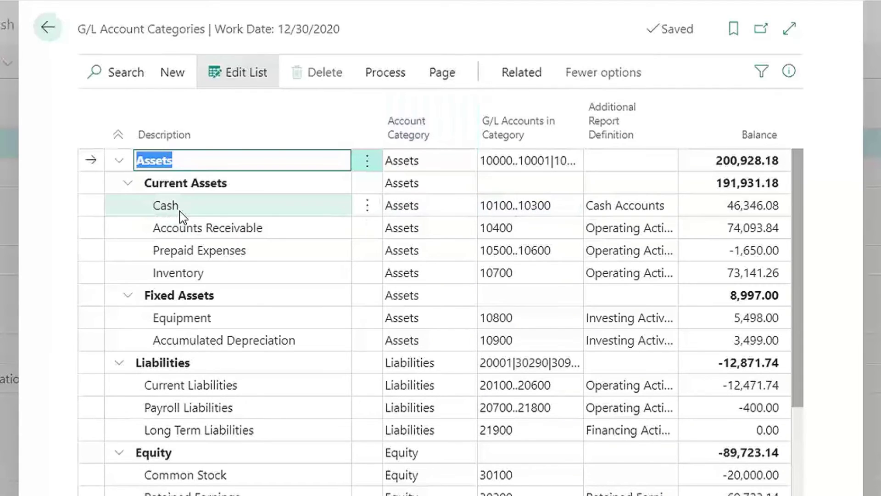
{"action": "left_click", "coordinate": [514, 210]}
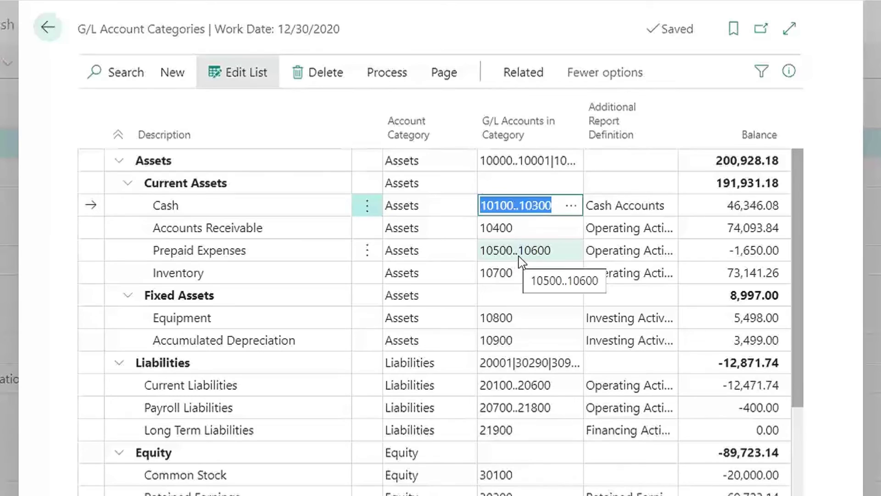
{"action": "scroll", "coordinate": [804, 365], "scroll_direction": "down", "scroll_amount": 1}
{"action": "left_click_drag", "start_coordinate": [803, 362], "coordinate": [791, 197]}
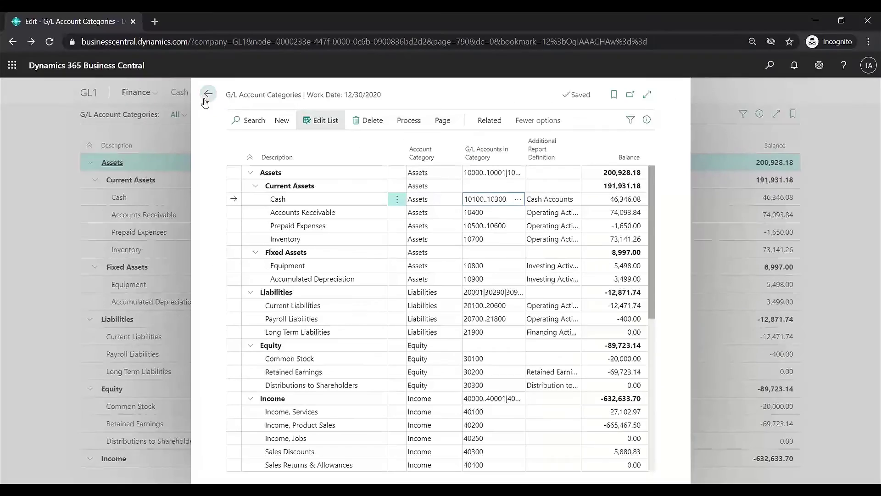
{"action": "left_click", "coordinate": [48, 27]}
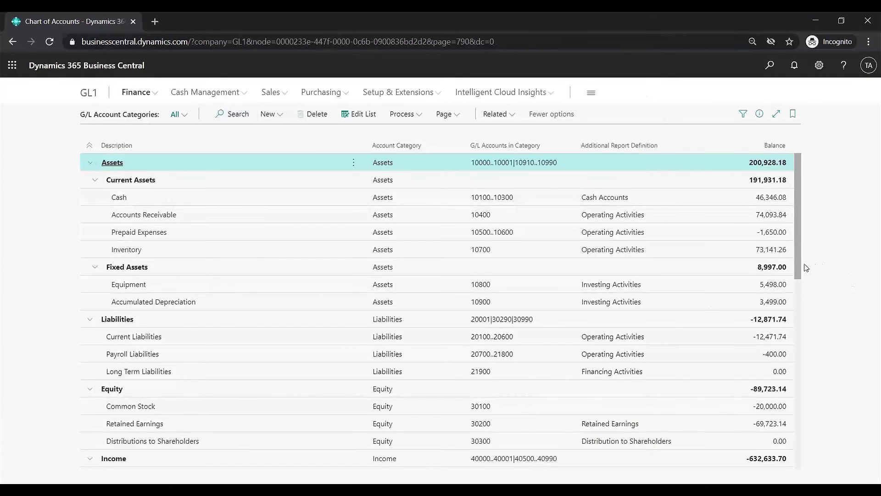
{"action": "left_click_drag", "start_coordinate": [799, 273], "coordinate": [799, 373]}
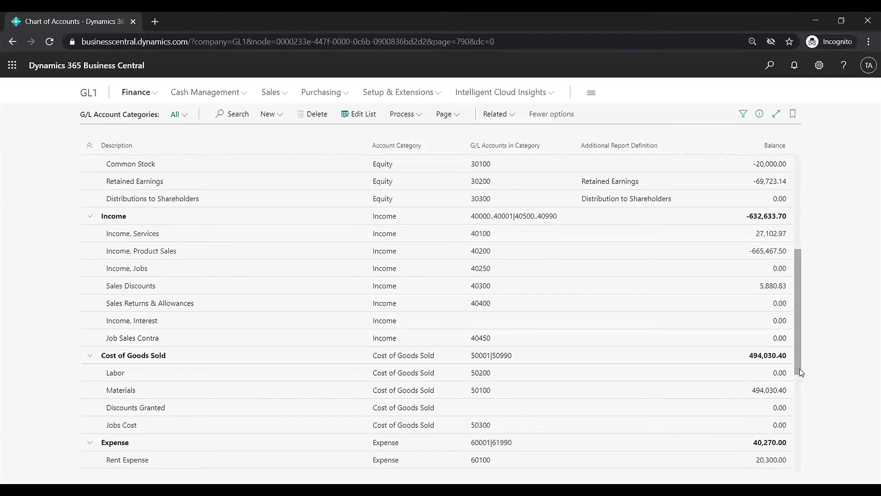
{"action": "scroll", "coordinate": [463, 205], "scroll_direction": "up", "scroll_amount": 6}
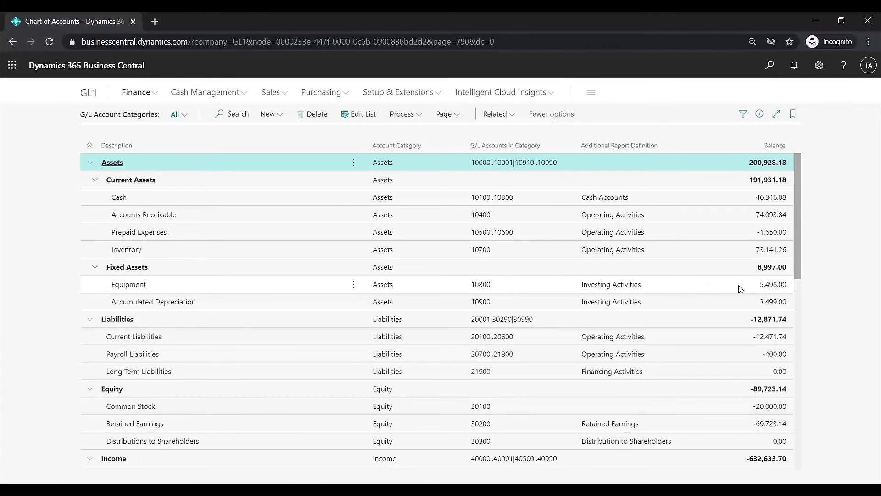
Open Account Schedules via Related, select M-INCOME Income Statement, and show the Print/Send options.
{"action": "left_click", "coordinate": [508, 120]}
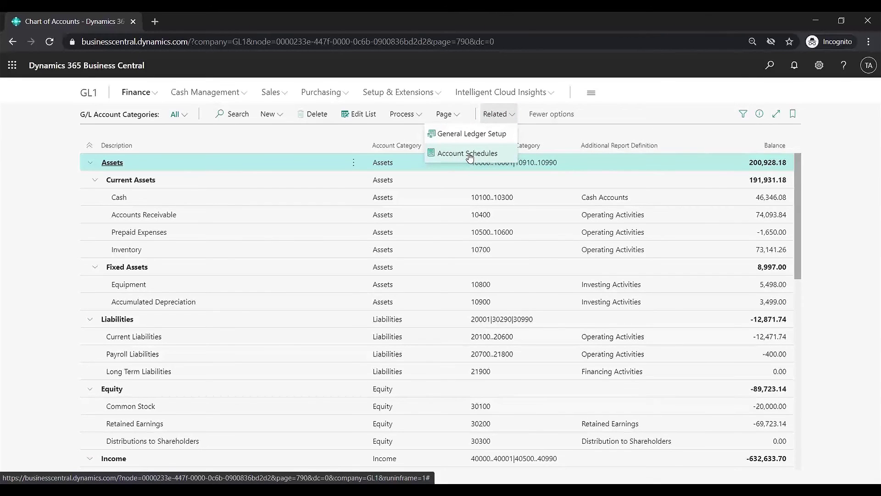
{"action": "left_click", "coordinate": [487, 152]}
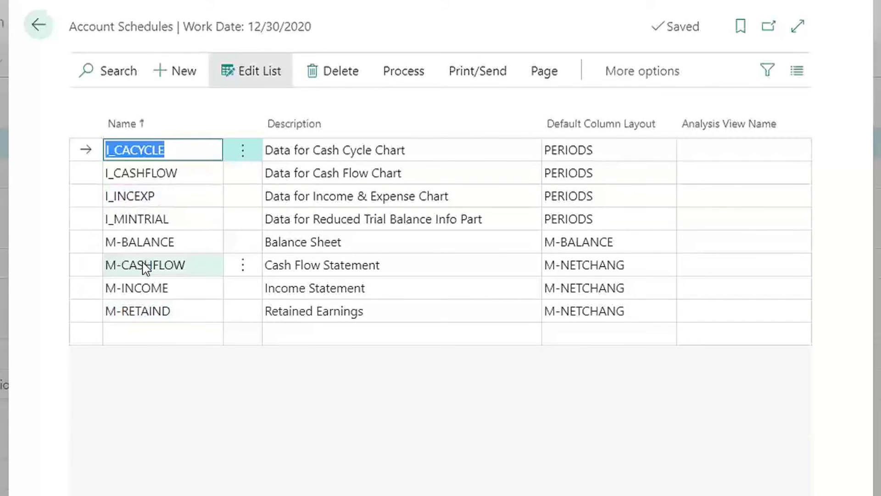
{"action": "left_click", "coordinate": [138, 289]}
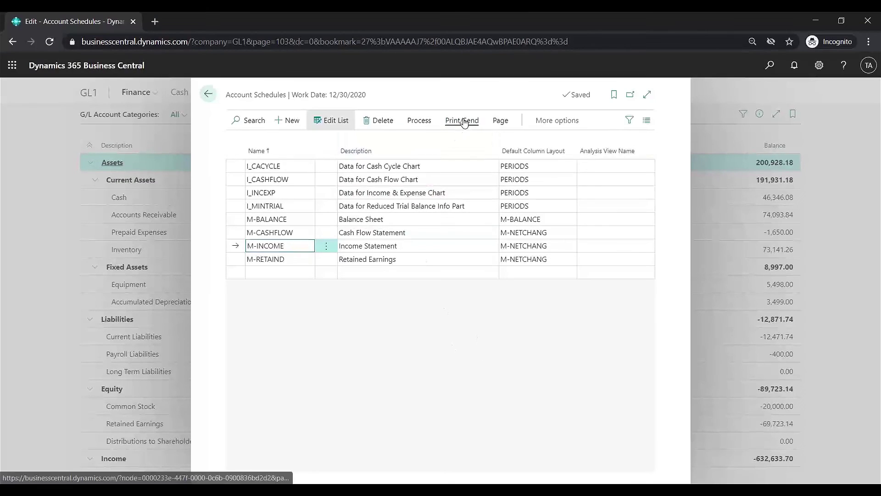
{"action": "left_click", "coordinate": [481, 72]}
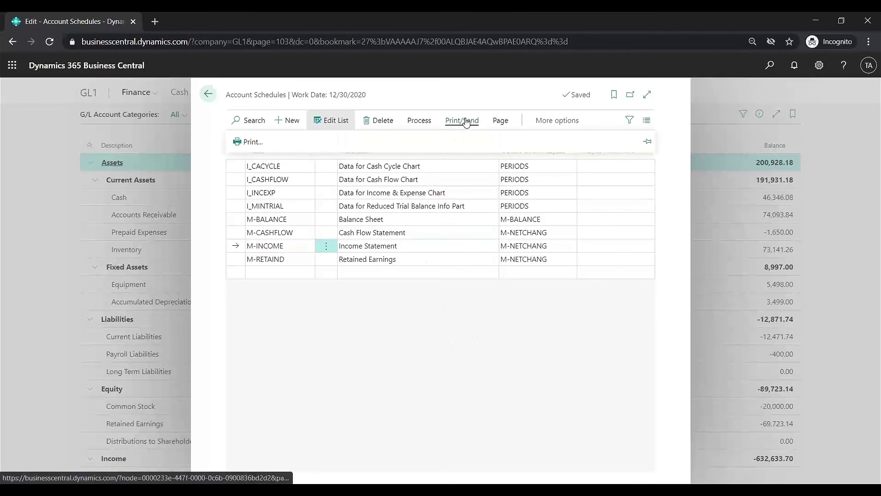
{"action": "left_click", "coordinate": [255, 144]}
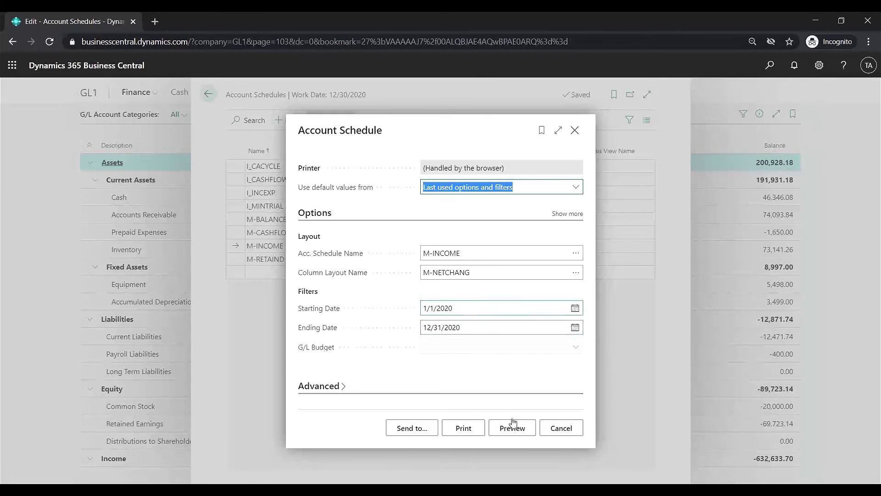
{"action": "left_click", "coordinate": [474, 428]}
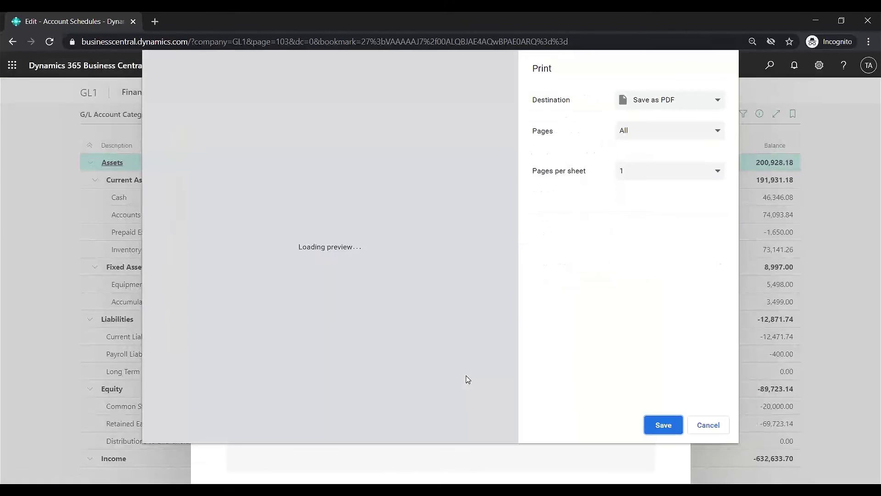
{"action": "left_click", "coordinate": [175, 382]}
{"action": "left_click", "coordinate": [175, 383]}
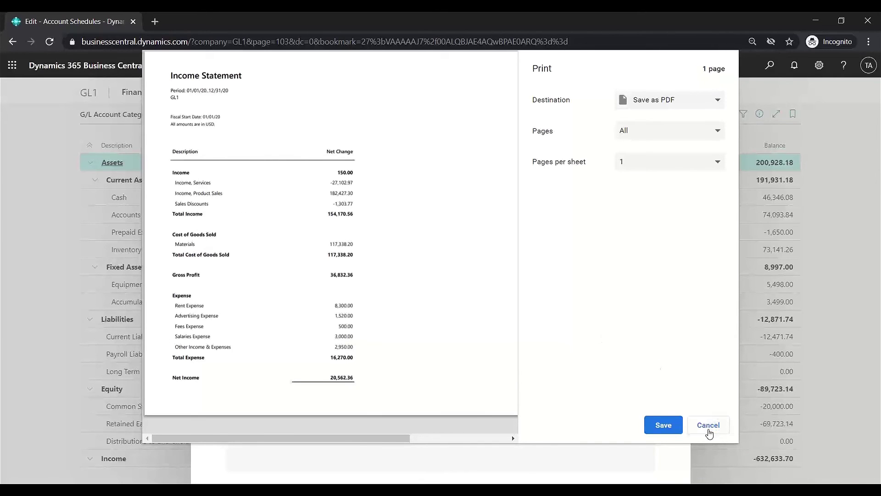
{"action": "left_click", "coordinate": [708, 425]}
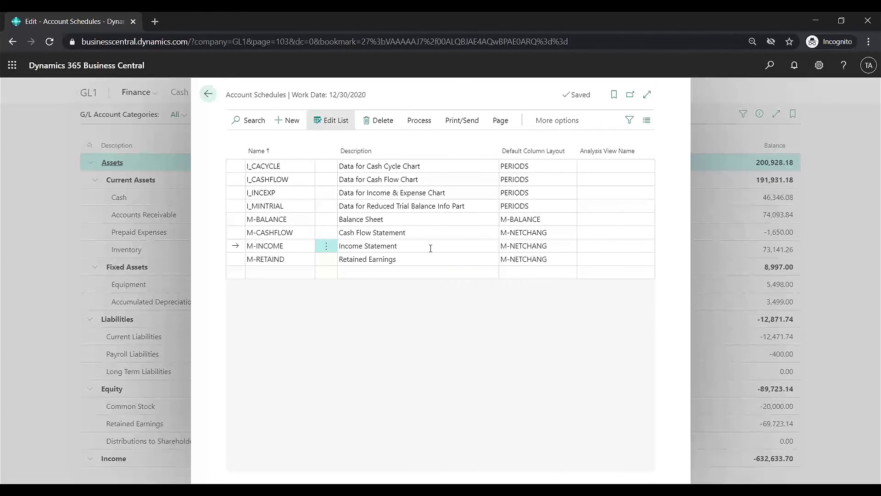
Set M-INCOME's Default Column Layout to DEPARTMENT.
{"action": "left_click", "coordinate": [572, 251]}
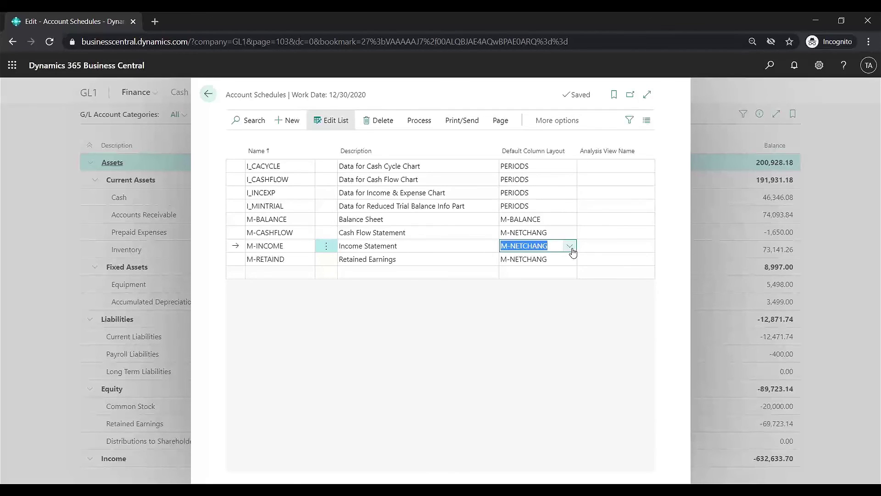
{"action": "left_click", "coordinate": [571, 250]}
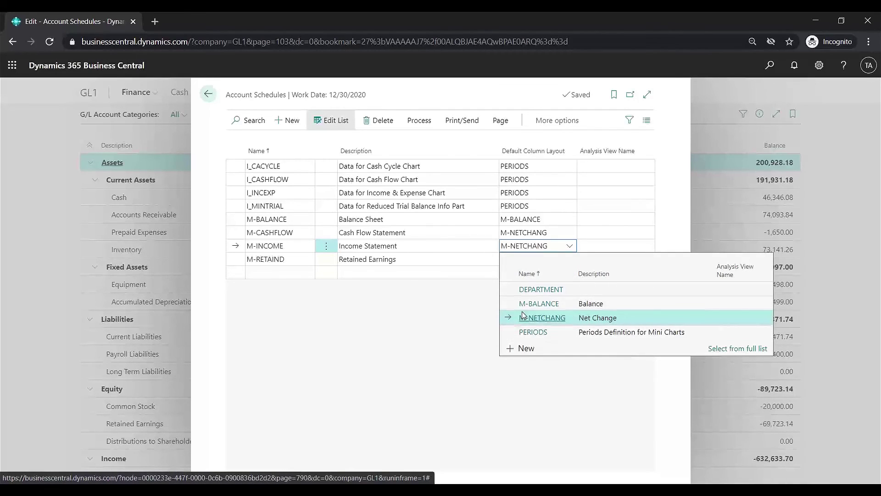
{"action": "left_click", "coordinate": [546, 292]}
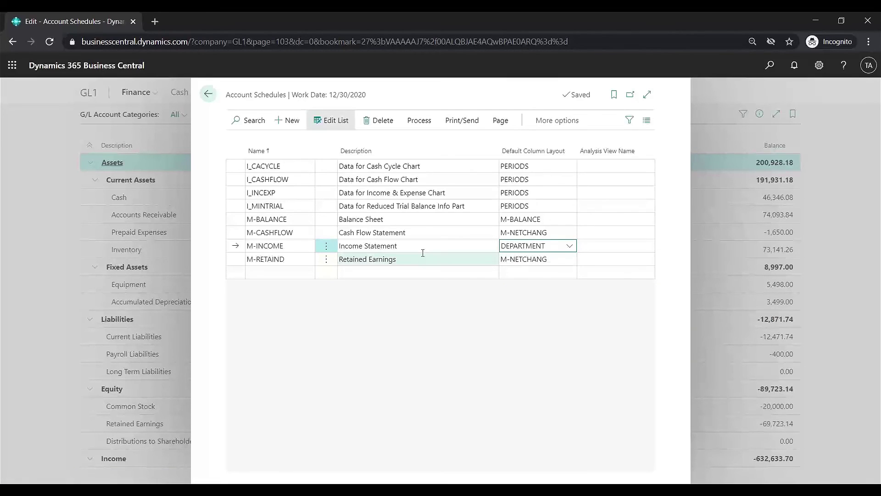
Print-preview the Income Statement with ADM, PROD and SALES columns, then close the preview.
{"action": "left_click", "coordinate": [453, 123]}
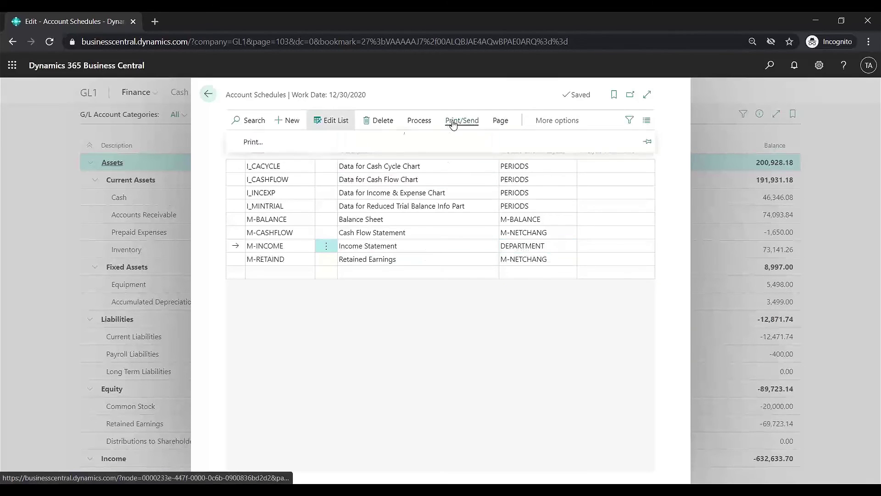
{"action": "left_click", "coordinate": [253, 142]}
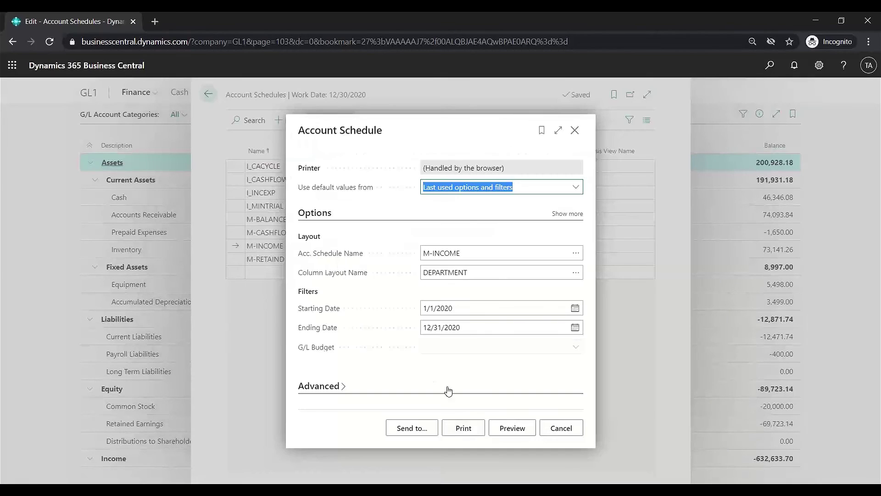
{"action": "left_click", "coordinate": [460, 428]}
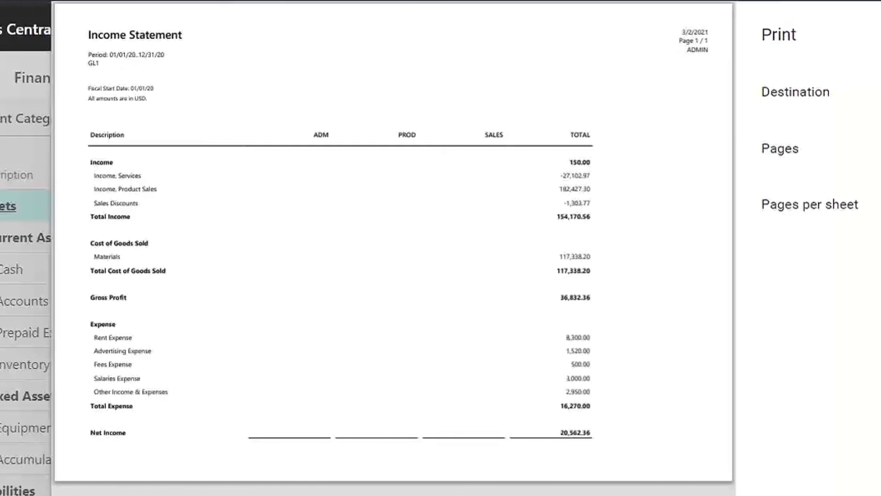
{"action": "key", "text": "Escape"}
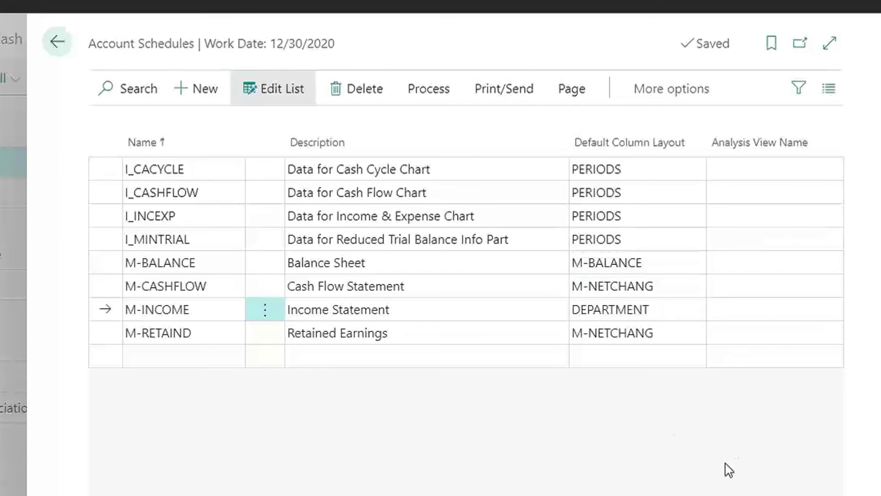
{"action": "left_click", "coordinate": [438, 276]}
{"action": "left_click", "coordinate": [531, 84]}
{"action": "left_click", "coordinate": [128, 129]}
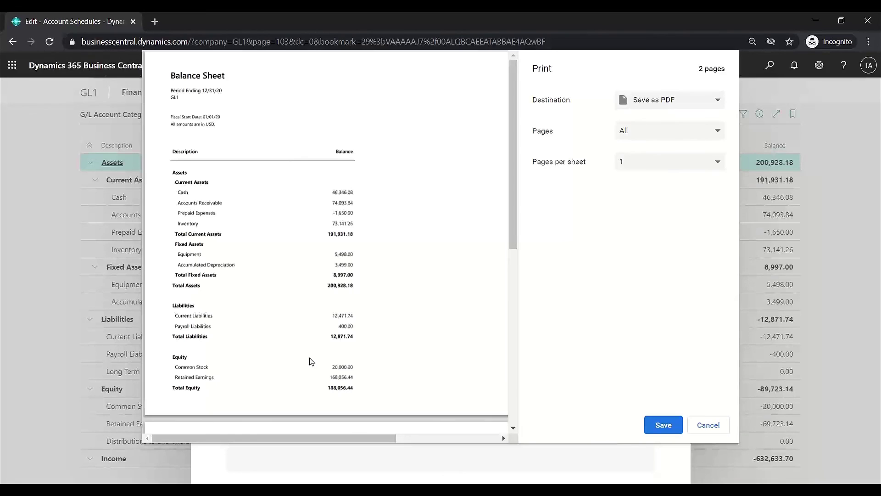
{"action": "mouse_move", "coordinate": [397, 375]}
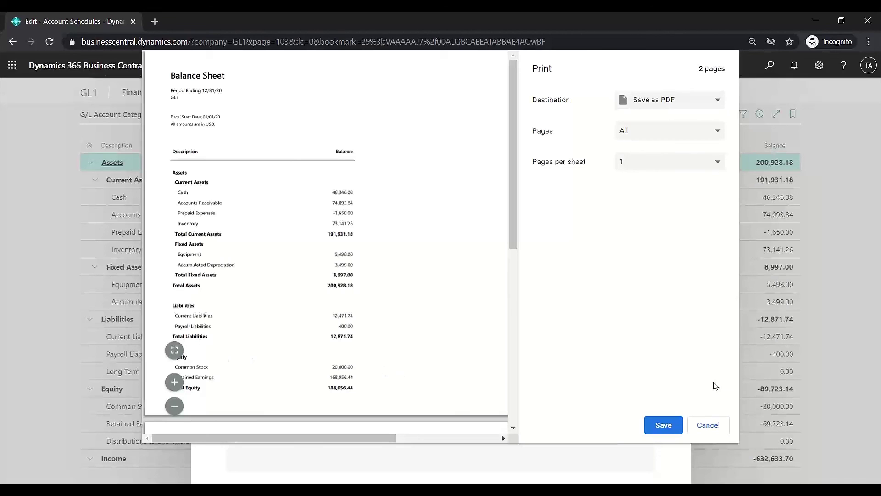
{"action": "left_click", "coordinate": [708, 425]}
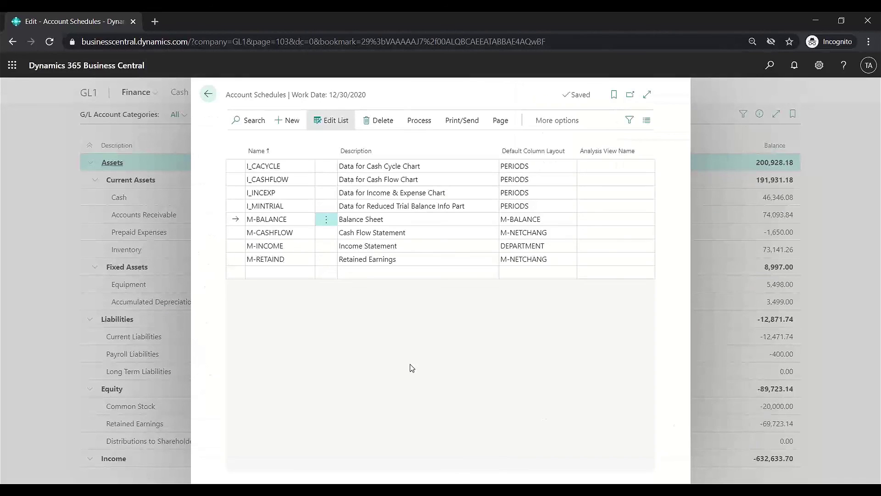
Open the M-INCOME overview and drill into the 8,300.00 Rent Expense amount.
{"action": "left_click", "coordinate": [405, 250]}
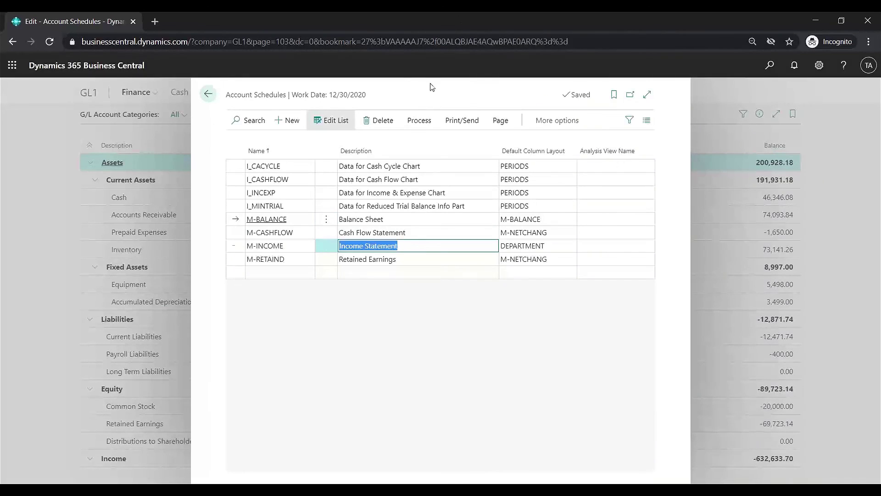
{"action": "left_click", "coordinate": [419, 121]}
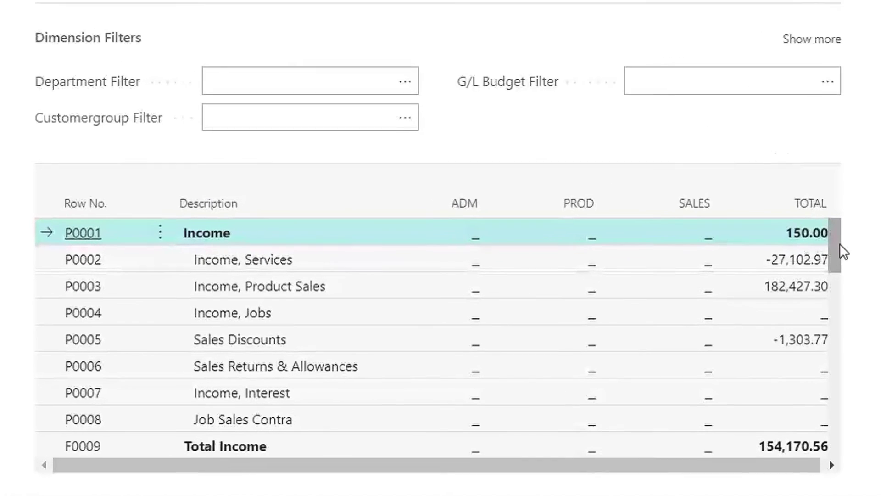
{"action": "left_click_drag", "start_coordinate": [839, 252], "coordinate": [834, 284]}
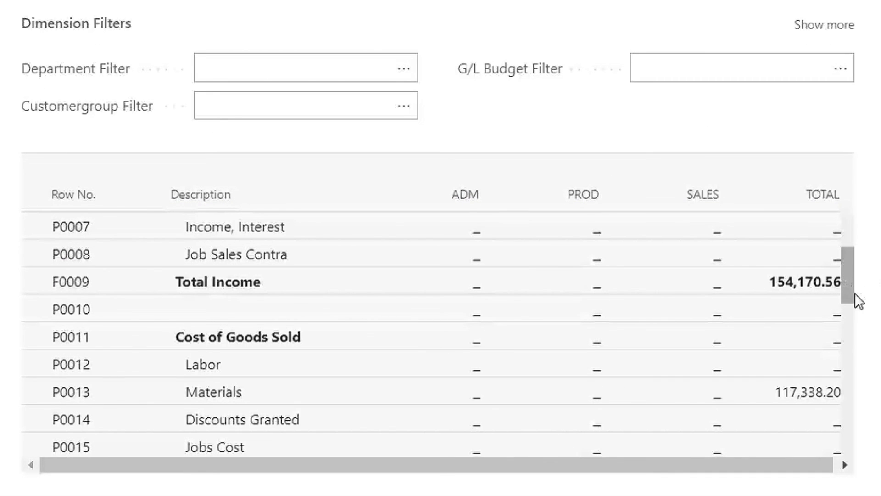
{"action": "left_click_drag", "start_coordinate": [852, 287], "coordinate": [844, 371]}
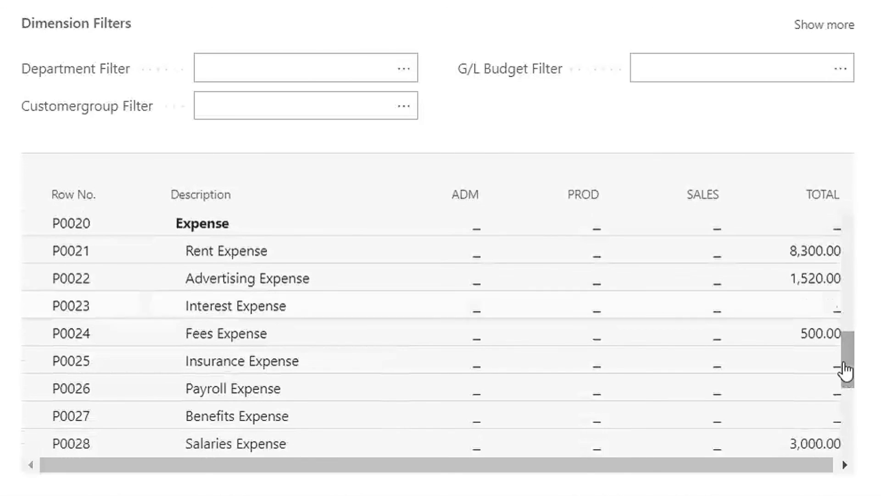
{"action": "left_click", "coordinate": [809, 257]}
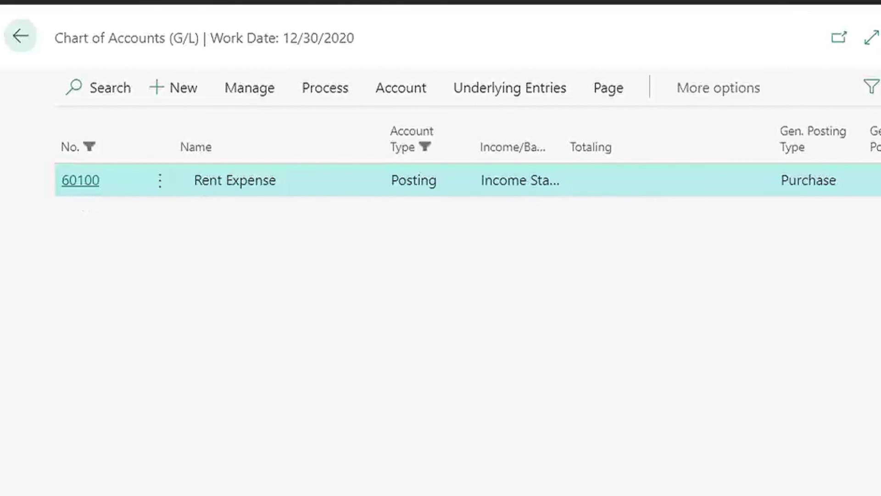
Open account 60100's general ledger entries from its Net Change, then close them.
{"action": "scroll", "coordinate": [441, 179], "scroll_direction": "right", "scroll_amount": 5}
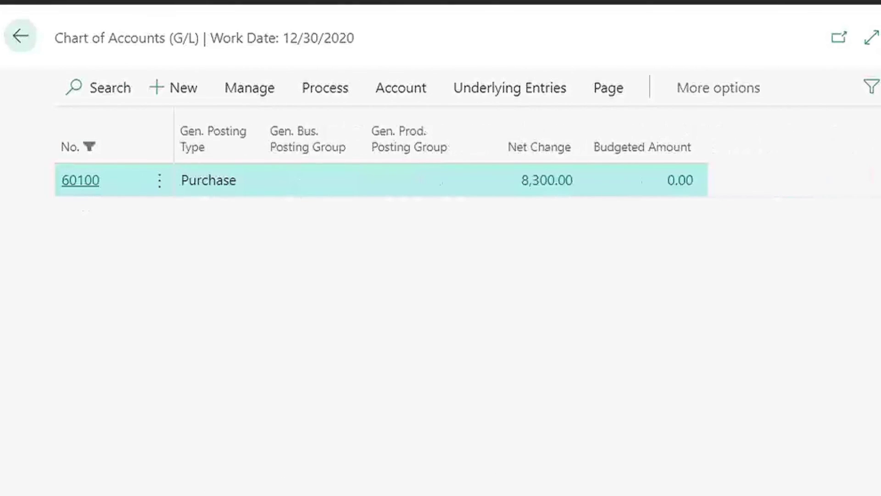
{"action": "left_click", "coordinate": [542, 186]}
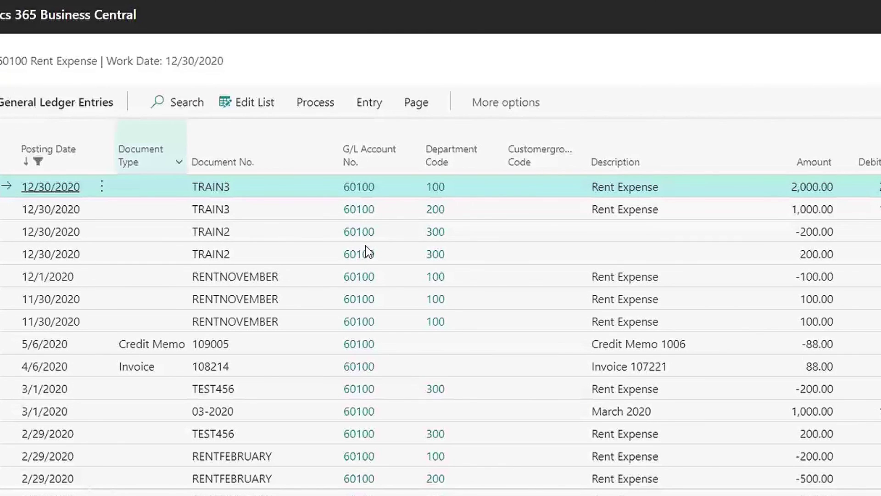
{"action": "key", "text": "Escape"}
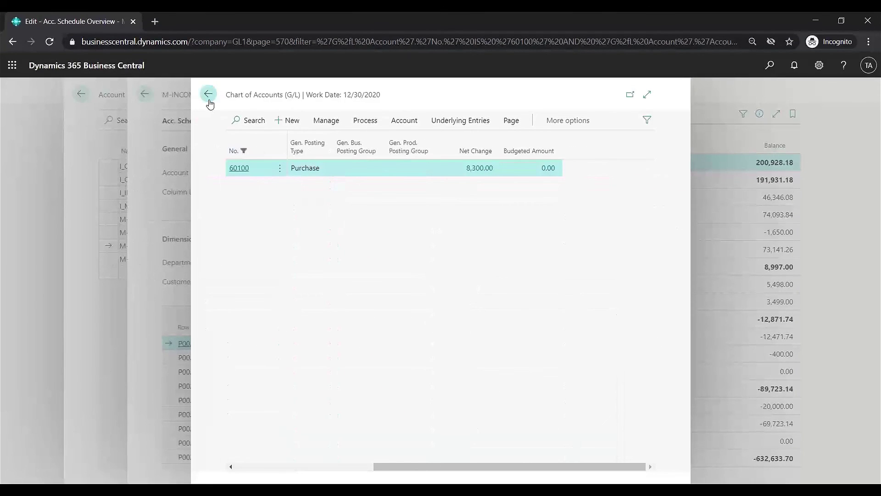
Back out of the account drill-down and schedule overview, then close Account Schedules.
{"action": "left_click", "coordinate": [210, 103]}
{"action": "left_click", "coordinate": [208, 94]}
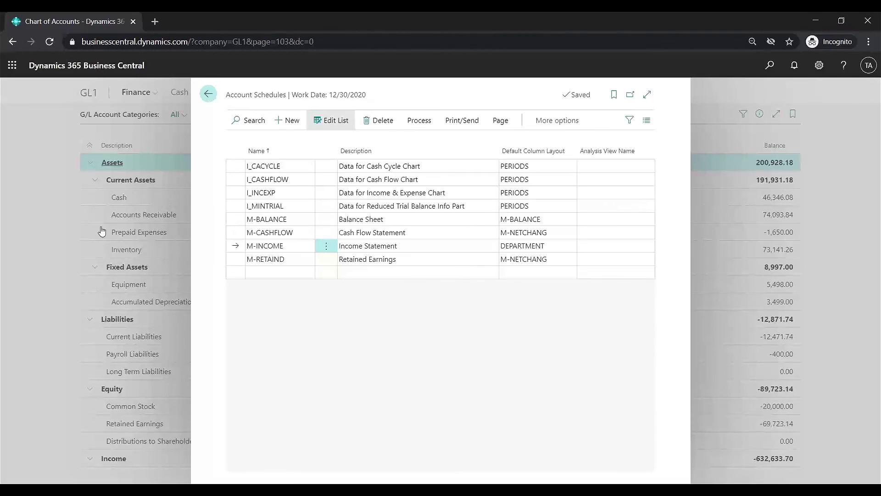
{"action": "key", "text": "Escape"}
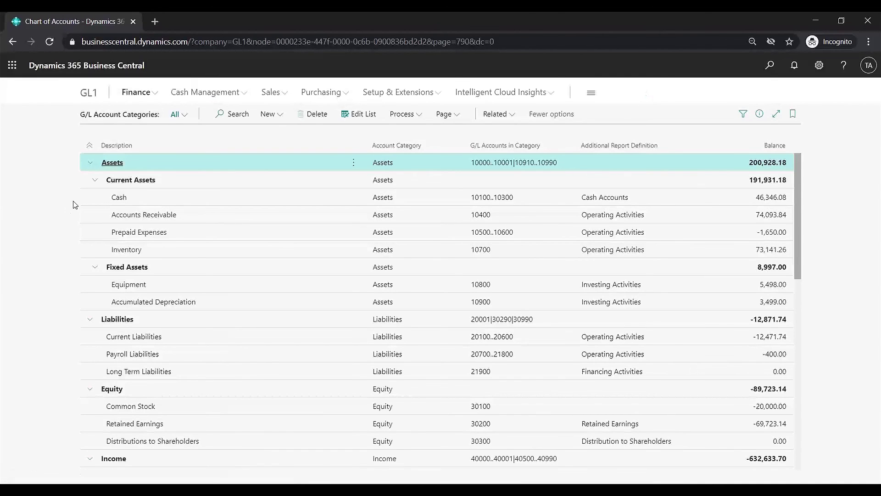